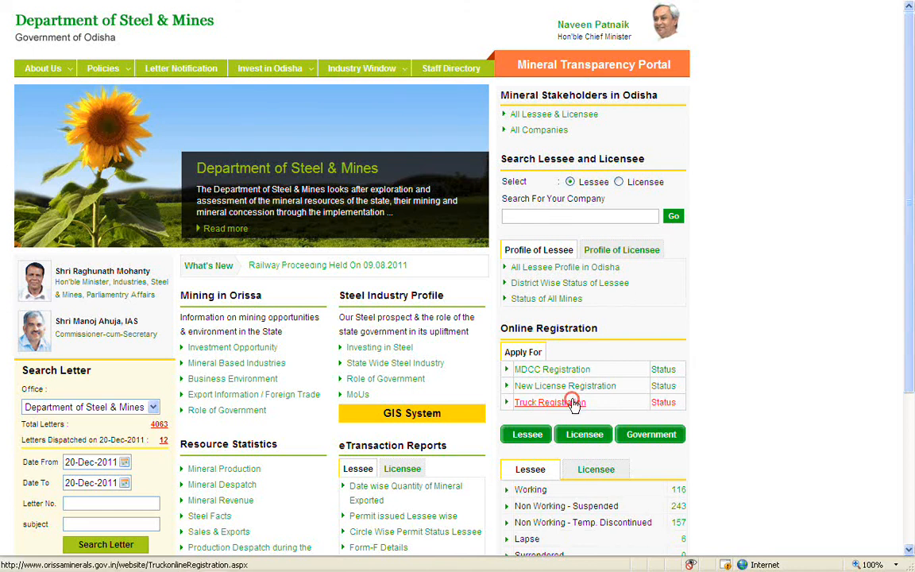
Open Truck Registration and start a new Vehicle Owner Registration form.
{"action": "left_click", "coordinate": [575, 404]}
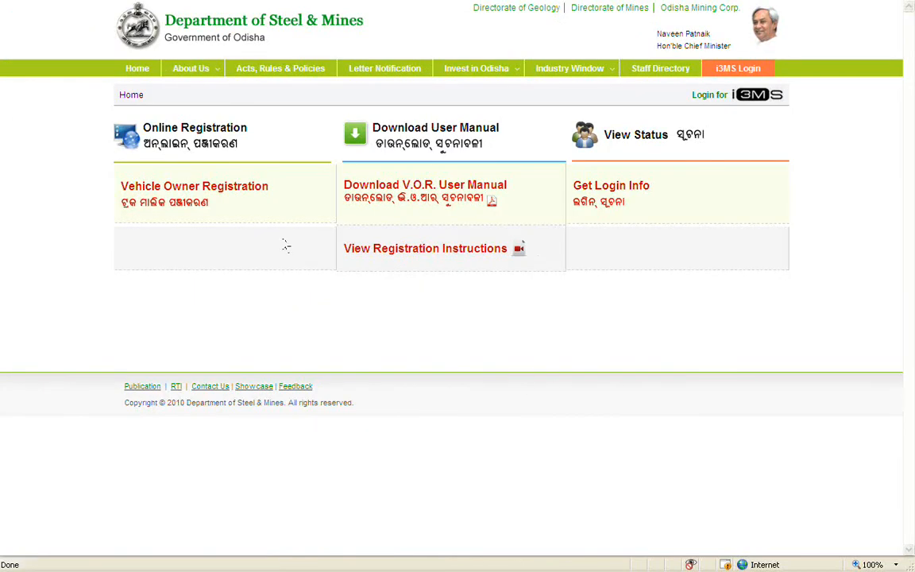
{"action": "left_click", "coordinate": [237, 194]}
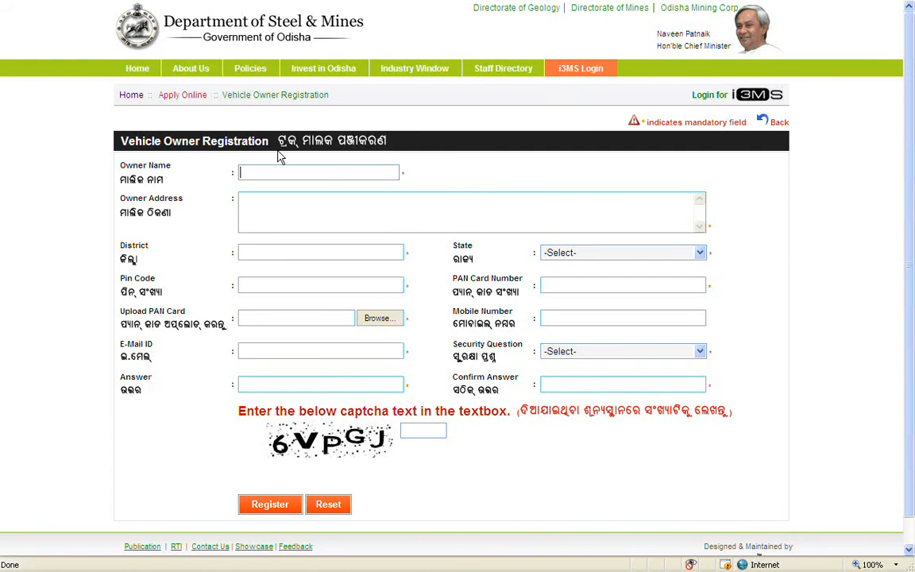
Enter the owner's name, street address and district on the registration form.
{"action": "left_click", "coordinate": [342, 171]}
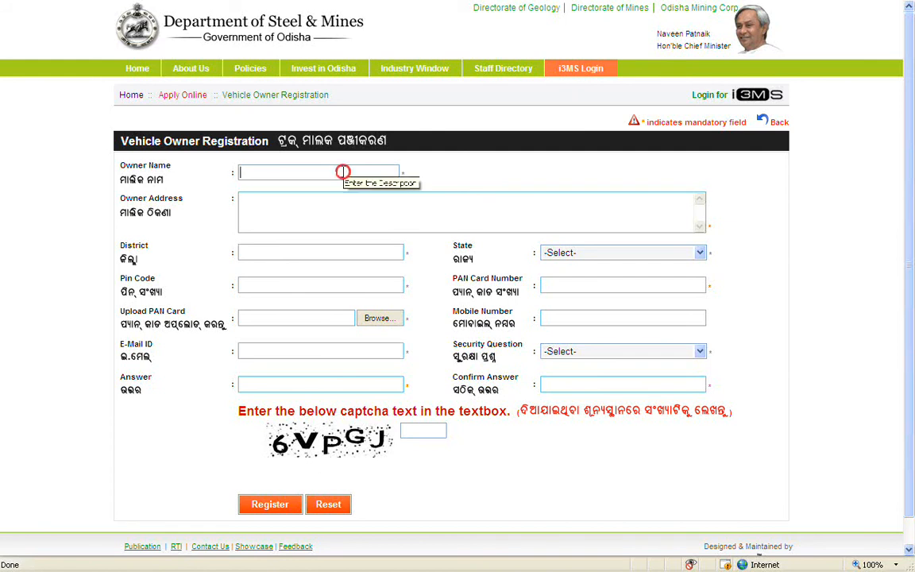
{"action": "type", "text": "Soj"}
{"action": "type", "text": "myakant"}
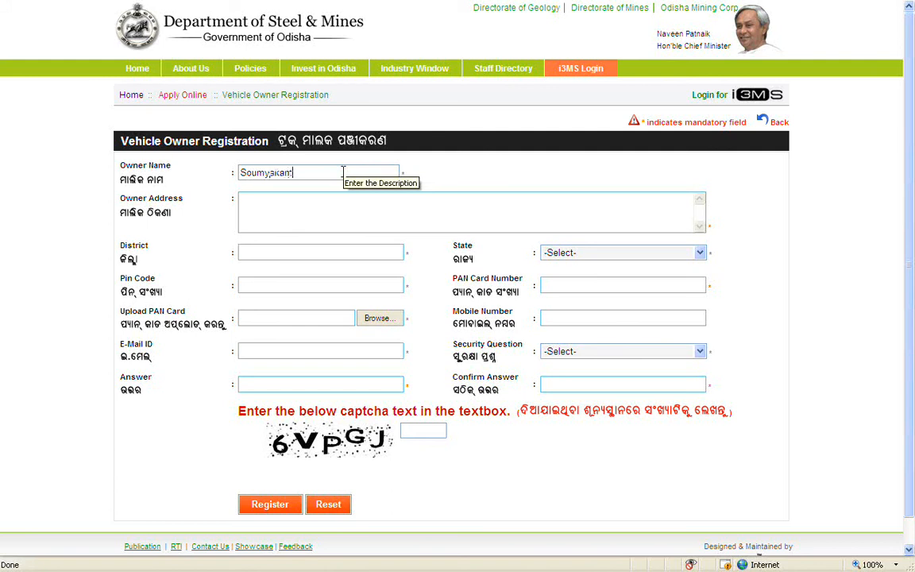
{"action": "left_click", "coordinate": [373, 208]}
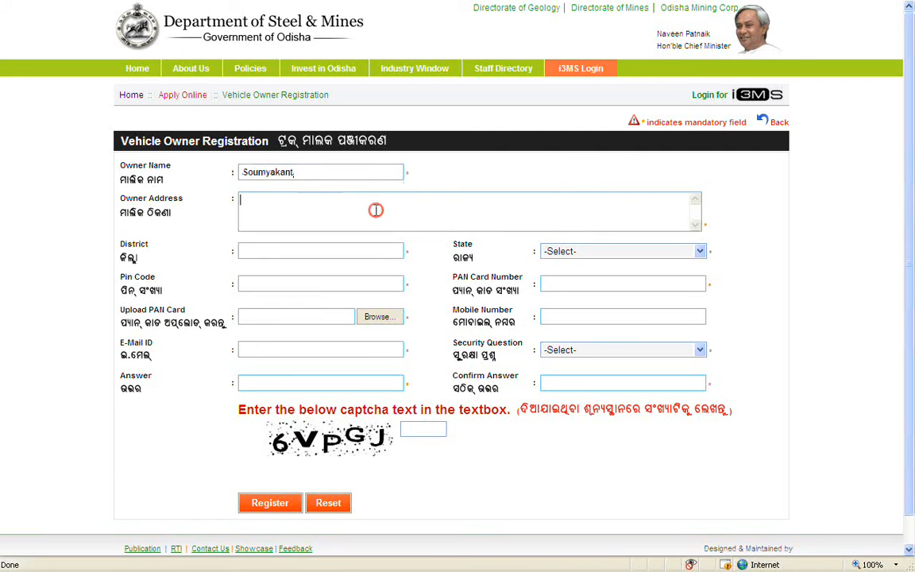
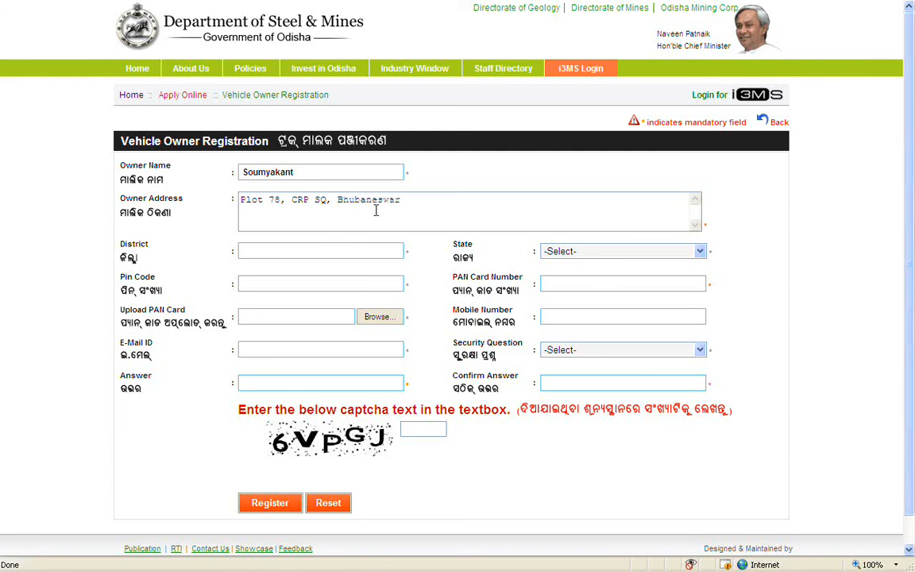
{"action": "left_click", "coordinate": [386, 251]}
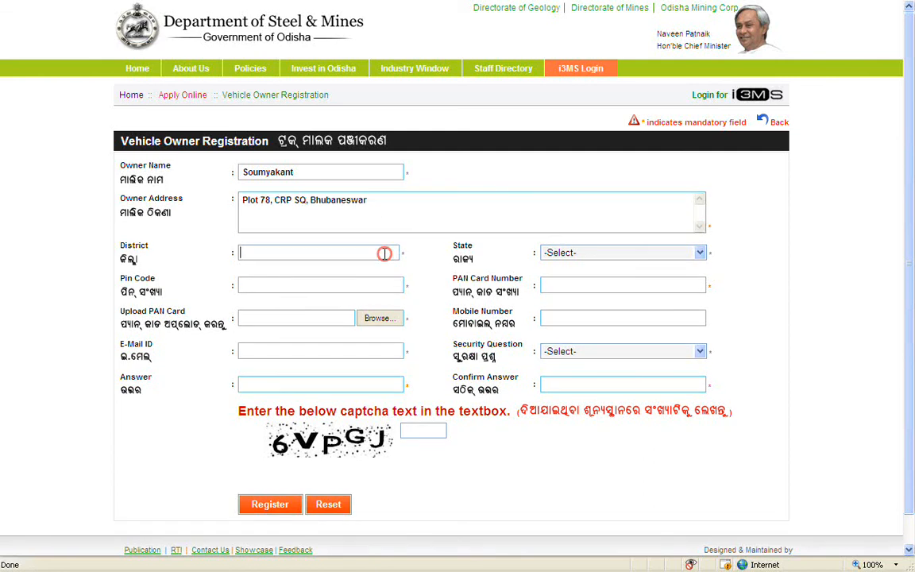
{"action": "type", "text": "Khurdha"}
Select ODISHA as the state, then enter the pin code and the PAN card number.
{"action": "left_click", "coordinate": [658, 253]}
{"action": "left_click", "coordinate": [660, 238]}
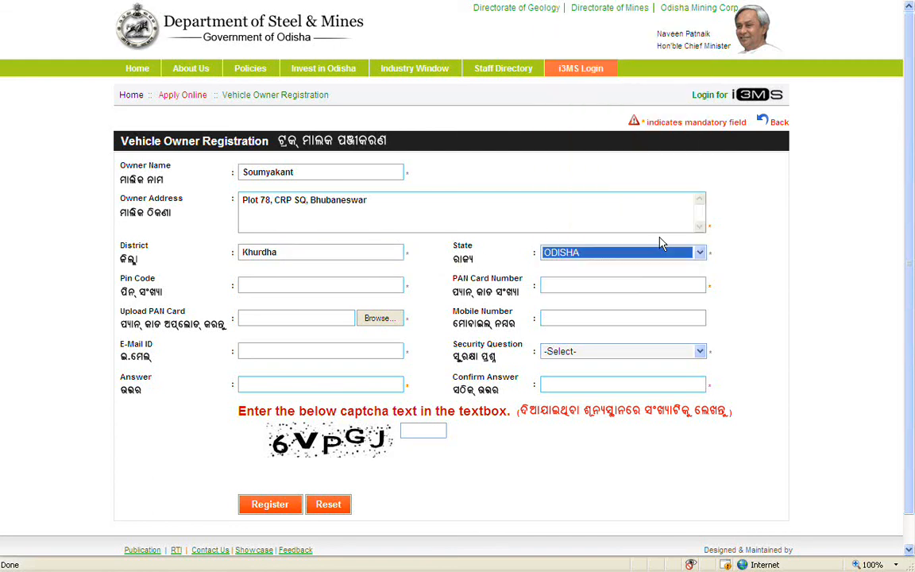
{"action": "left_click", "coordinate": [395, 285]}
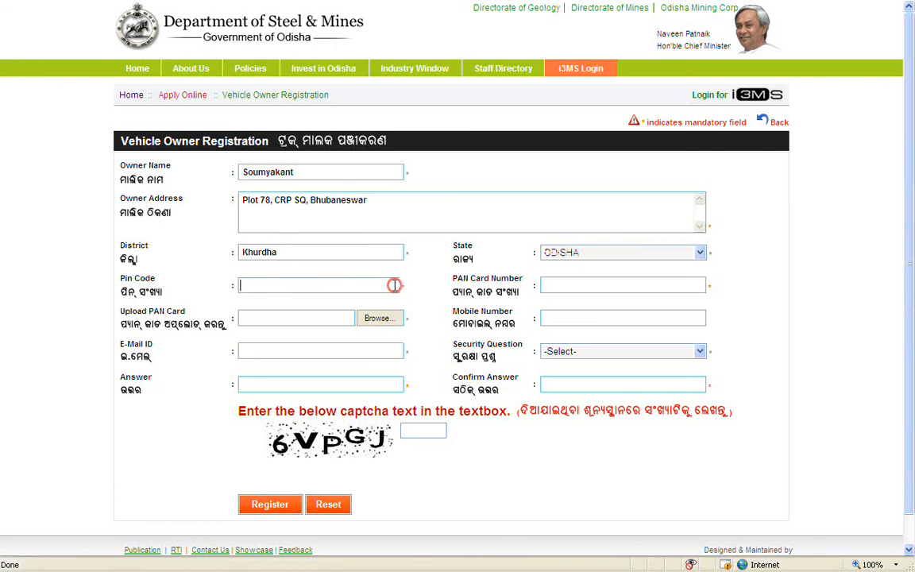
{"action": "type", "text": "751012"}
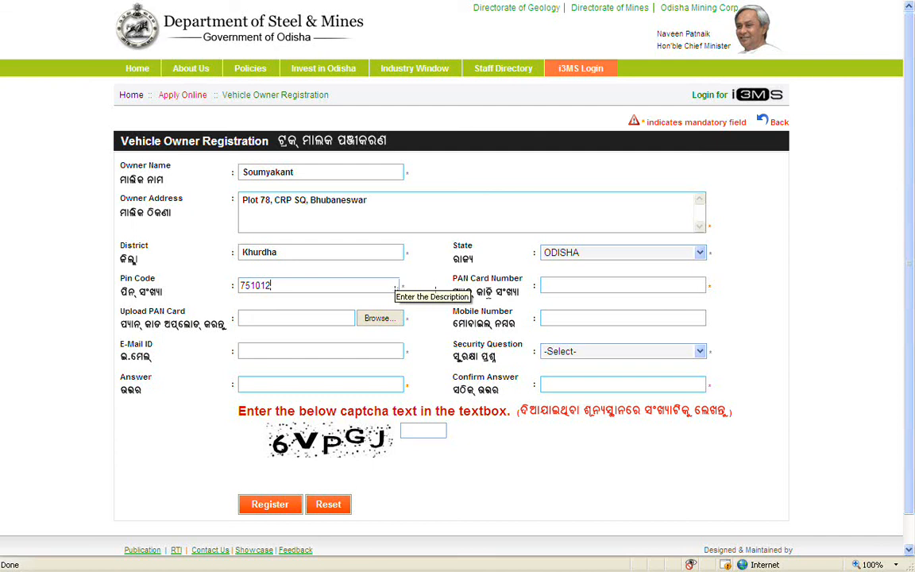
{"action": "left_click", "coordinate": [640, 285]}
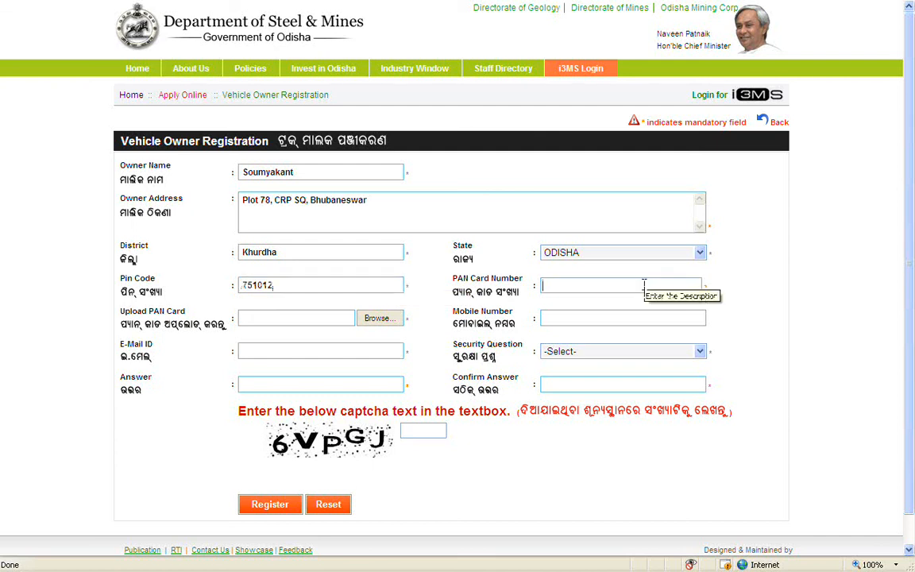
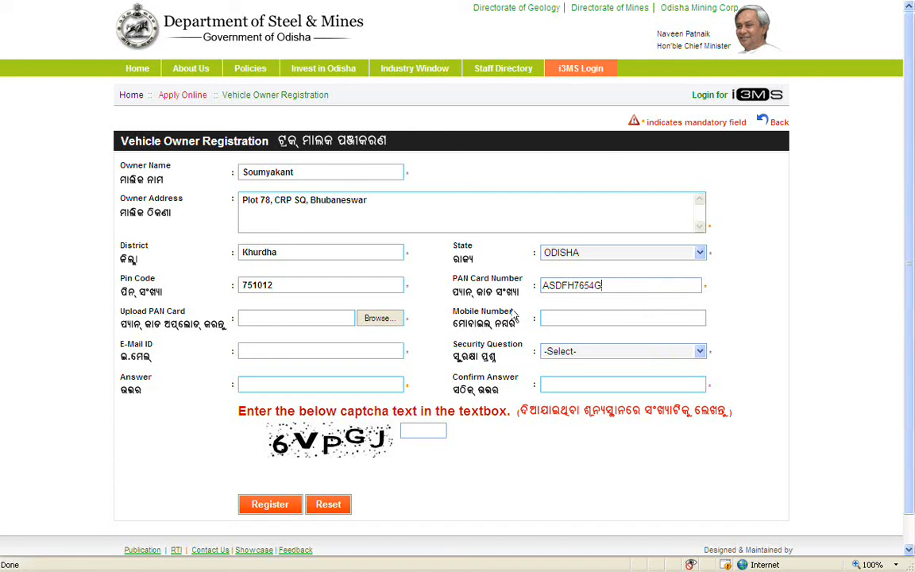
Attach the scanned PAN card file from the Desktop to the Upload PAN Card field.
{"action": "left_click", "coordinate": [400, 319]}
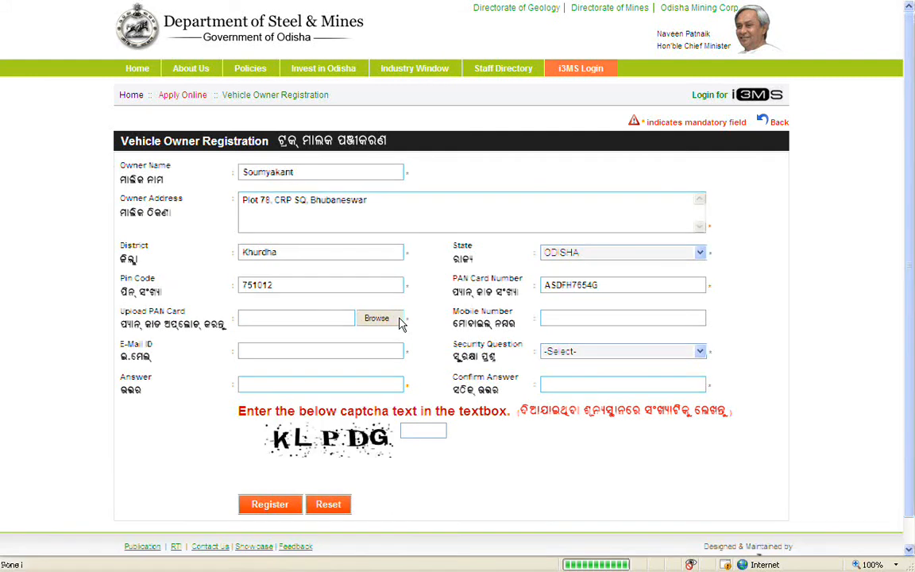
{"action": "left_click", "coordinate": [399, 319]}
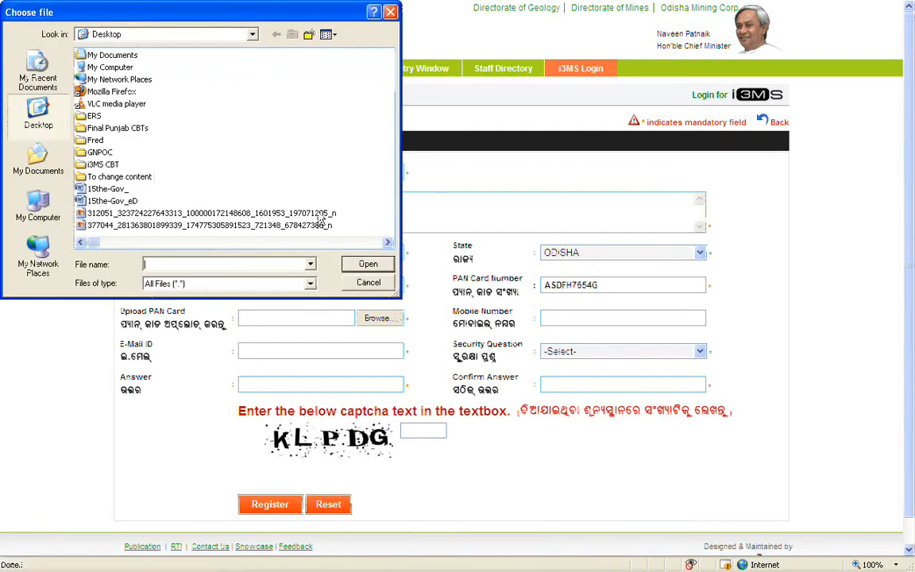
{"action": "double_click", "coordinate": [288, 197]}
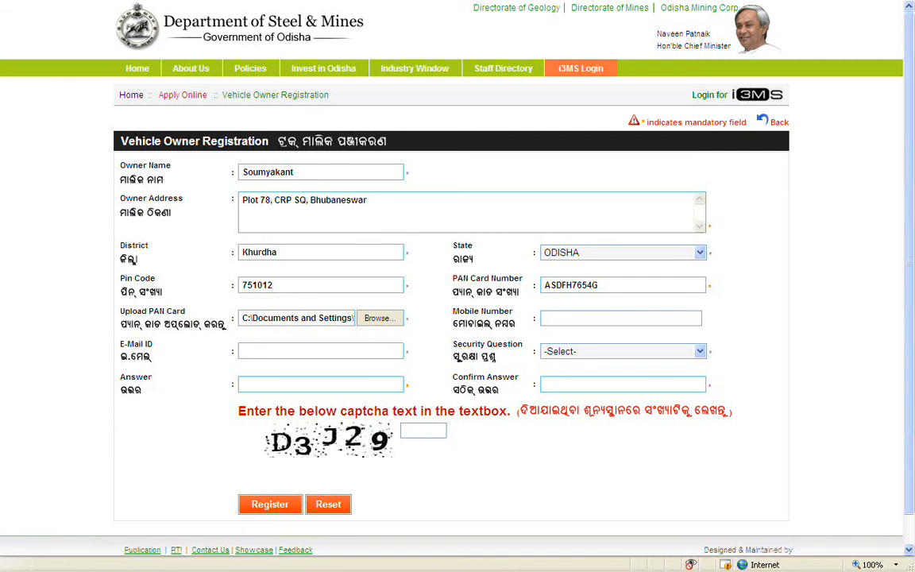
{"action": "left_click", "coordinate": [548, 318]}
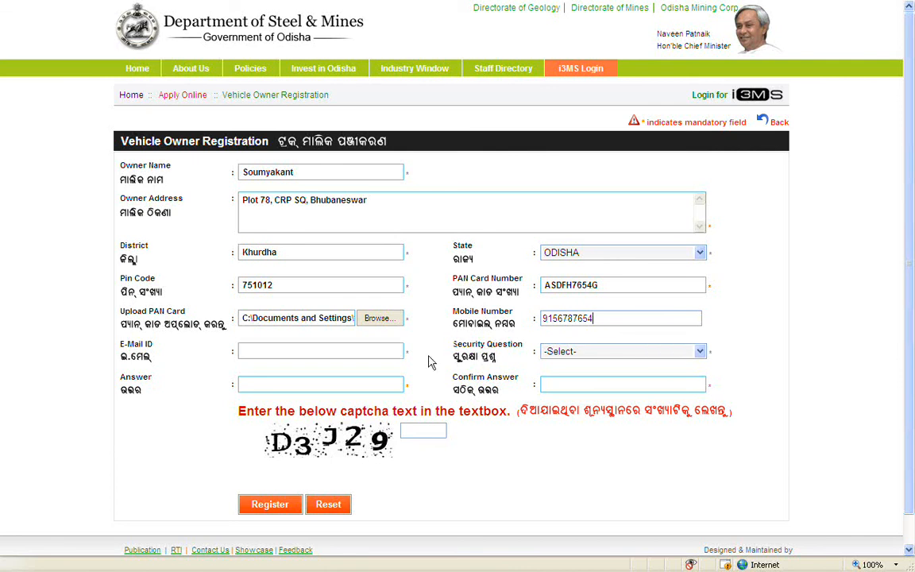
Enter the owner's mobile number and e-mail address.
{"action": "left_click", "coordinate": [396, 352]}
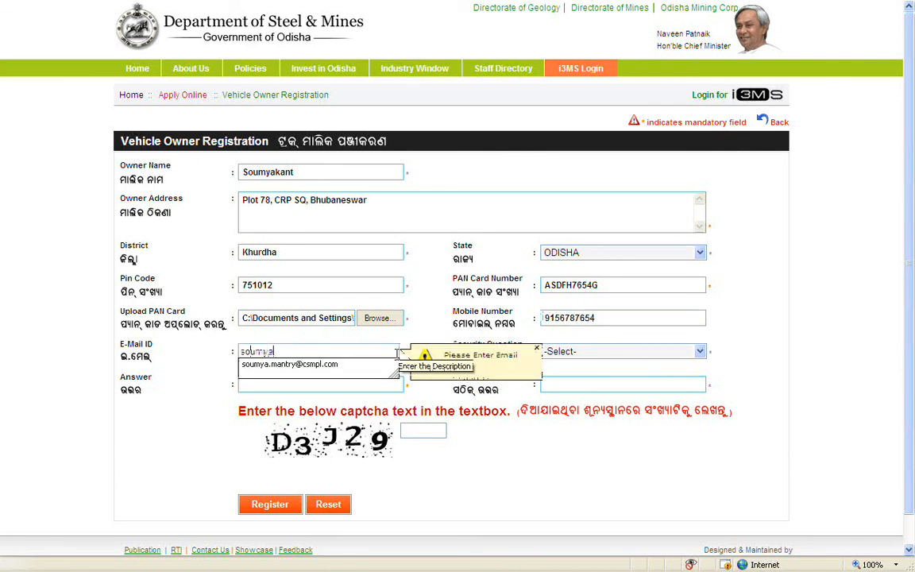
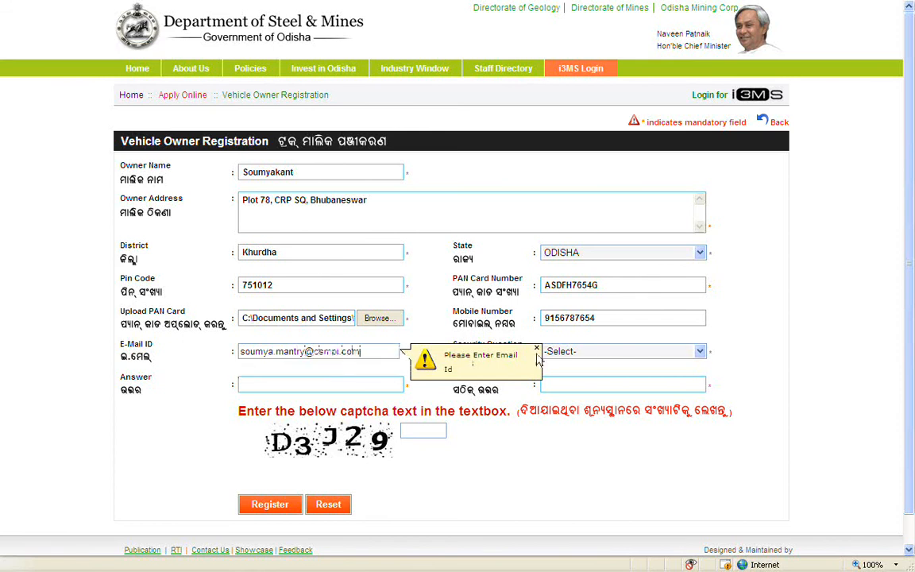
Choose the vehicle registration number security question, enter and confirm the answer, and type the captcha.
{"action": "left_click", "coordinate": [637, 351]}
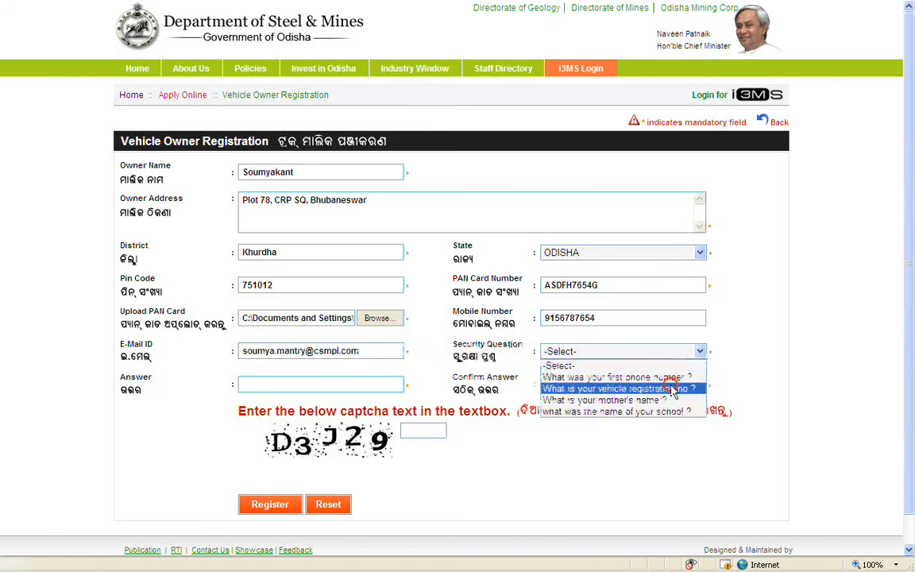
{"action": "left_click", "coordinate": [615, 388]}
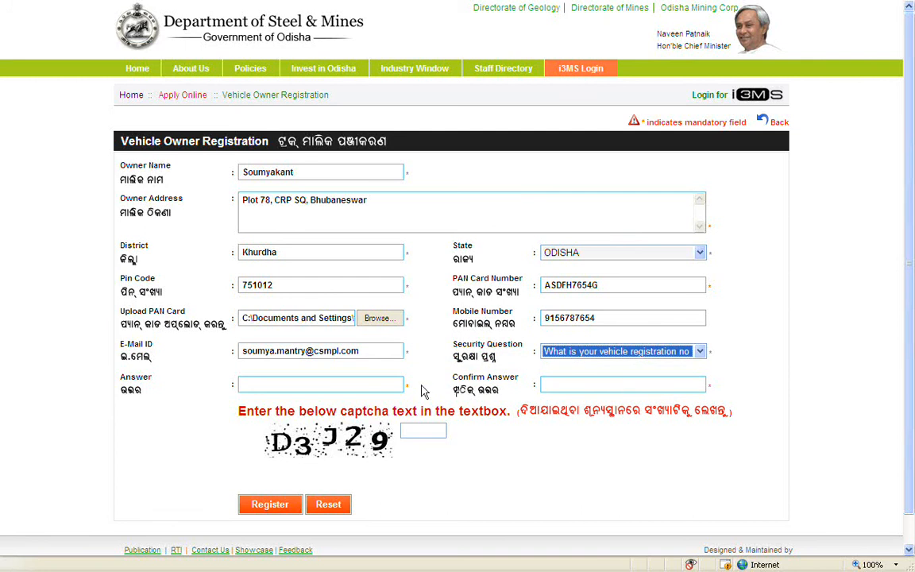
{"action": "left_click", "coordinate": [389, 384]}
{"action": "type", "text": "3456"}
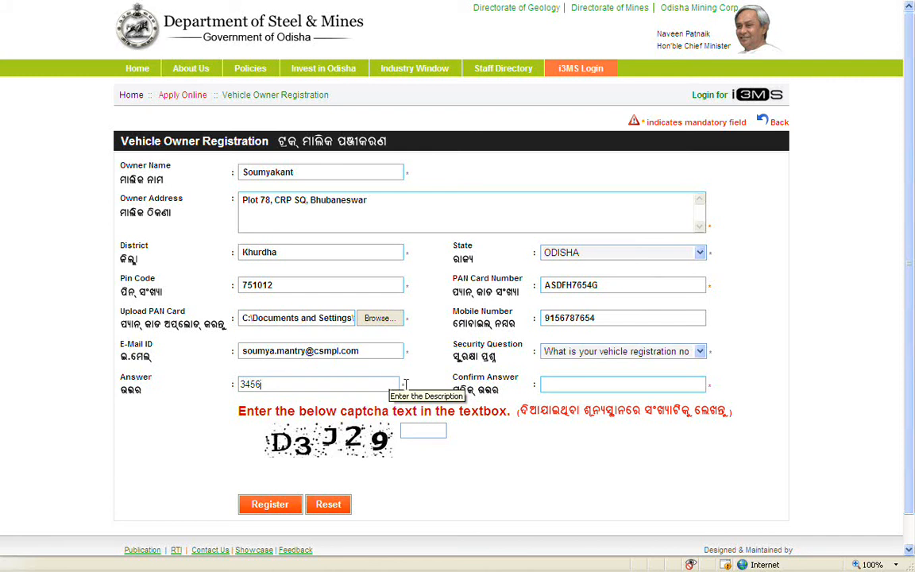
{"action": "left_click", "coordinate": [625, 384]}
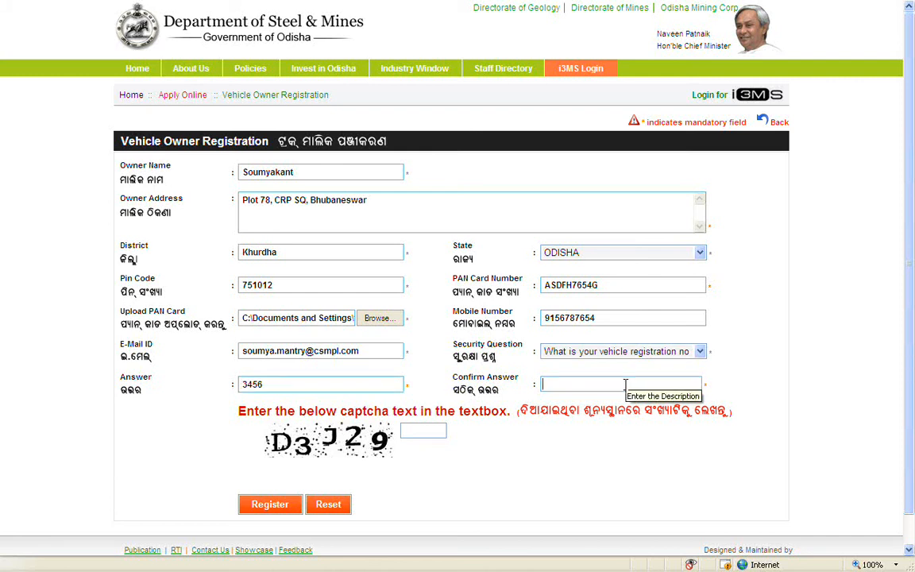
{"action": "type", "text": "3456"}
{"action": "left_click", "coordinate": [440, 429]}
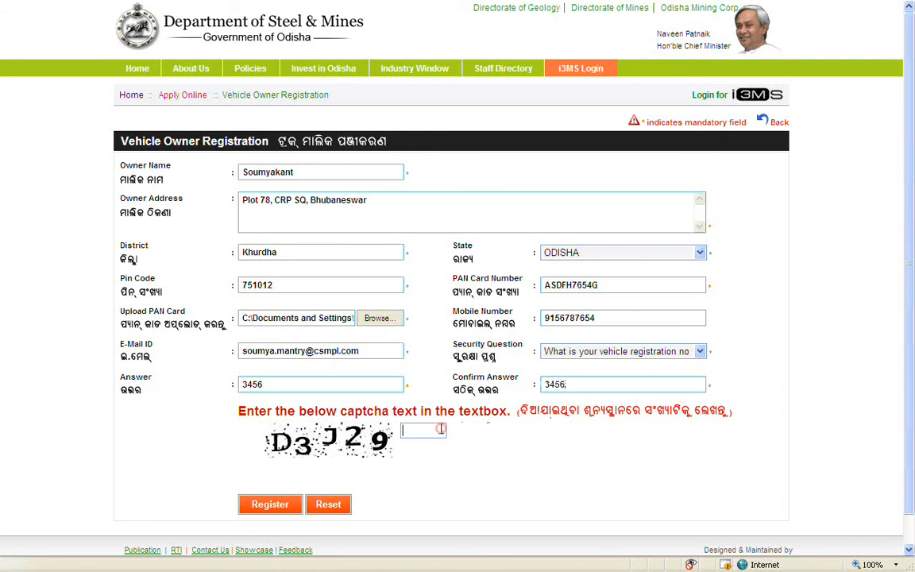
{"action": "type", "text": "D3J29"}
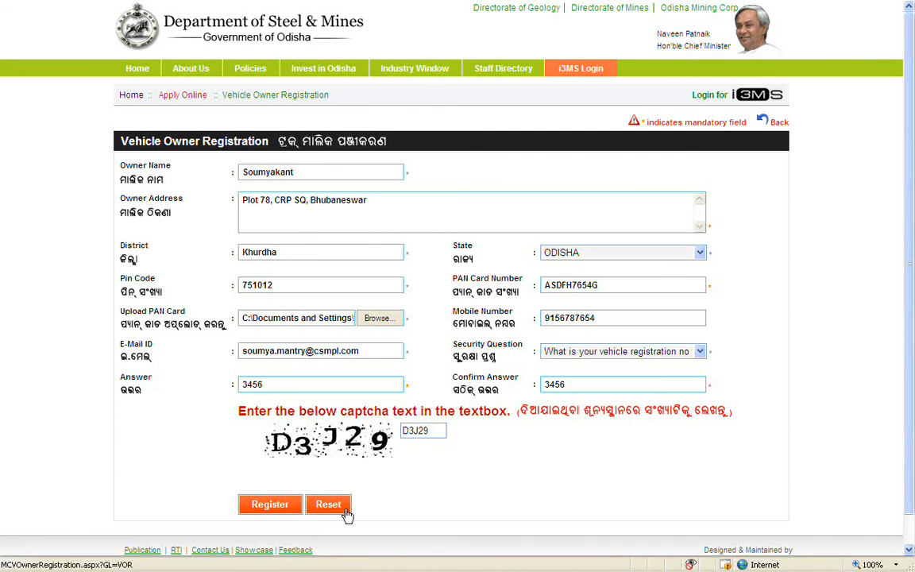
Submit the completed vehicle owner registration with the Register button.
{"action": "left_click", "coordinate": [294, 512]}
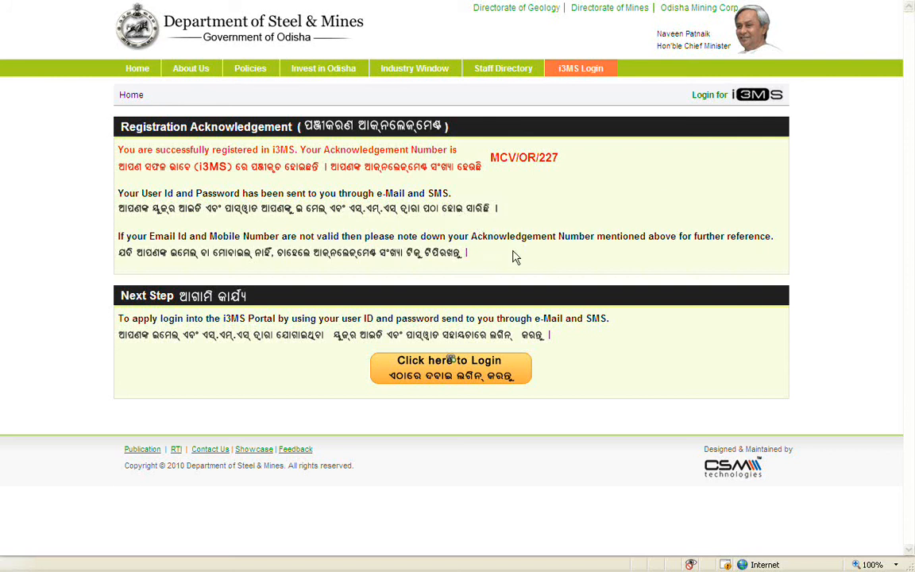
Go to the Vehicle Owner Login page and follow the 'Click here to get login info' link.
{"action": "left_click", "coordinate": [520, 372]}
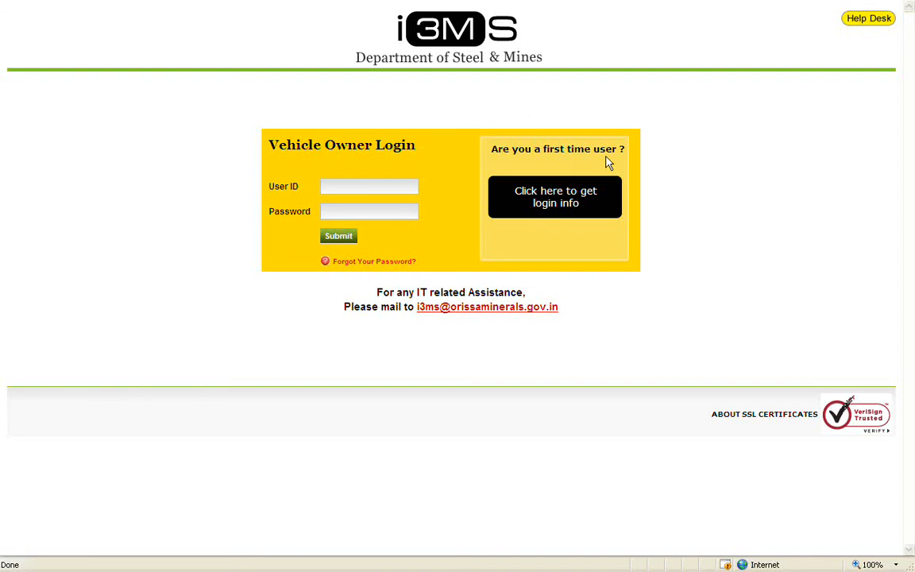
{"action": "left_click", "coordinate": [575, 206]}
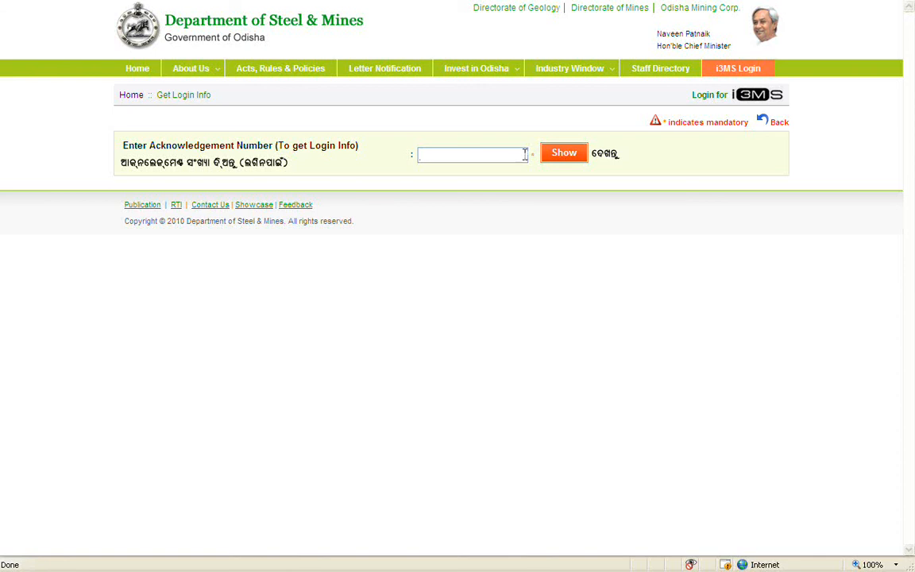
Look up the acknowledgement number, answer the security question to get login info, then go to login.
{"action": "left_click", "coordinate": [522, 154]}
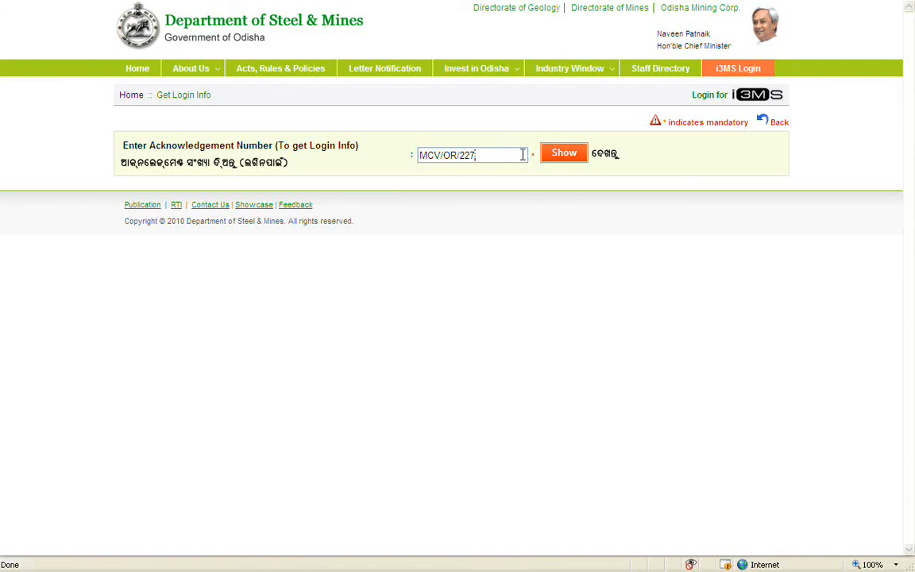
{"action": "left_click", "coordinate": [582, 158]}
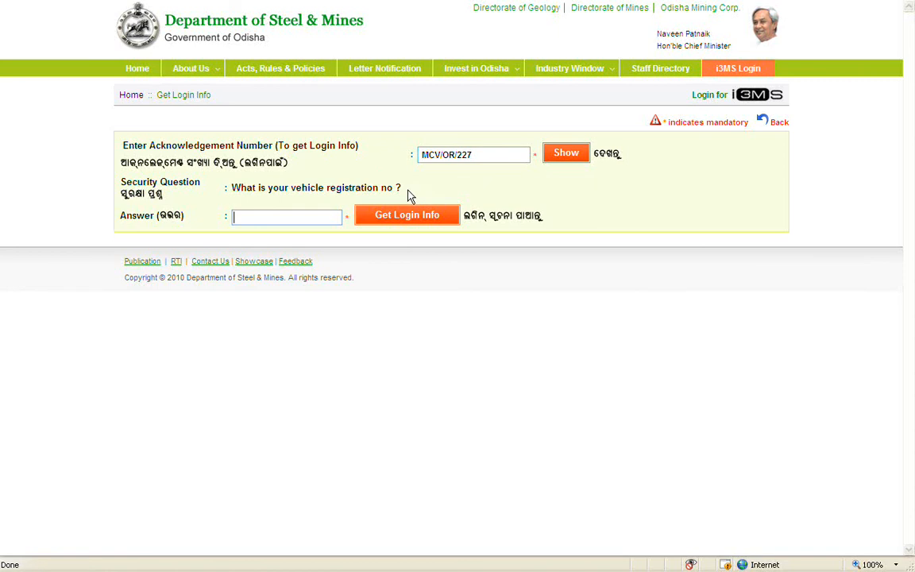
{"action": "left_click", "coordinate": [328, 217]}
{"action": "type", "text": "3456"}
{"action": "left_click", "coordinate": [450, 227]}
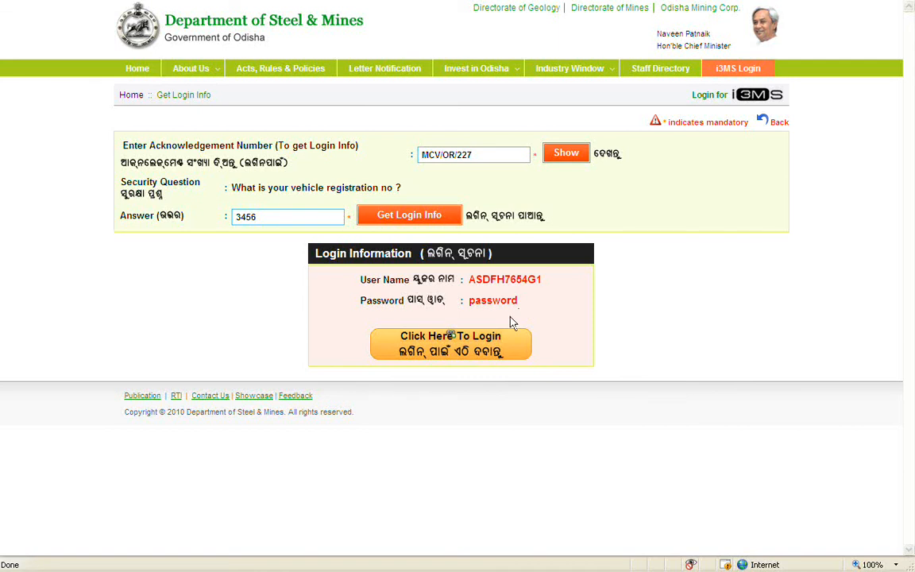
{"action": "left_click", "coordinate": [494, 339]}
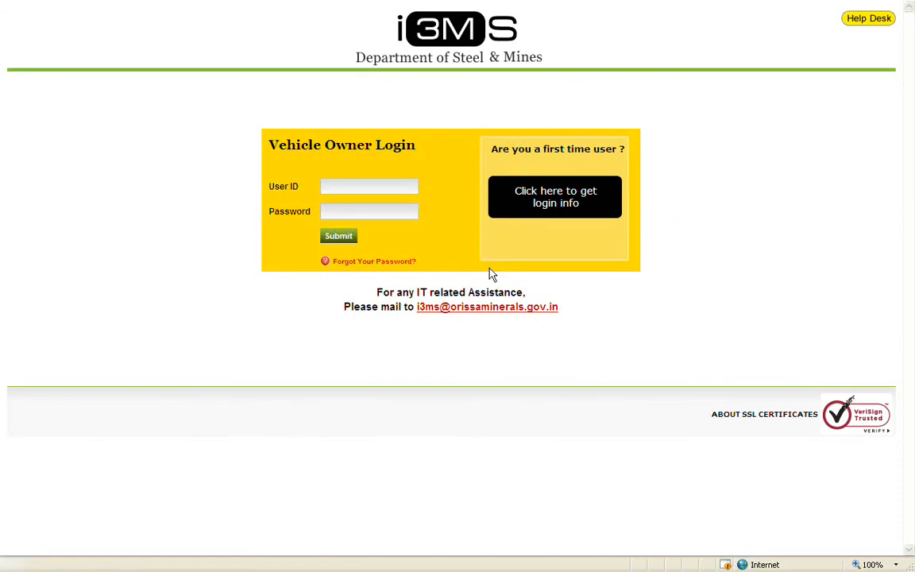
Sign in to the Vehicle Owner Login with the retrieved user ID and password.
{"action": "left_click", "coordinate": [410, 186]}
{"action": "left_click", "coordinate": [410, 211]}
{"action": "type", "text": "********"}
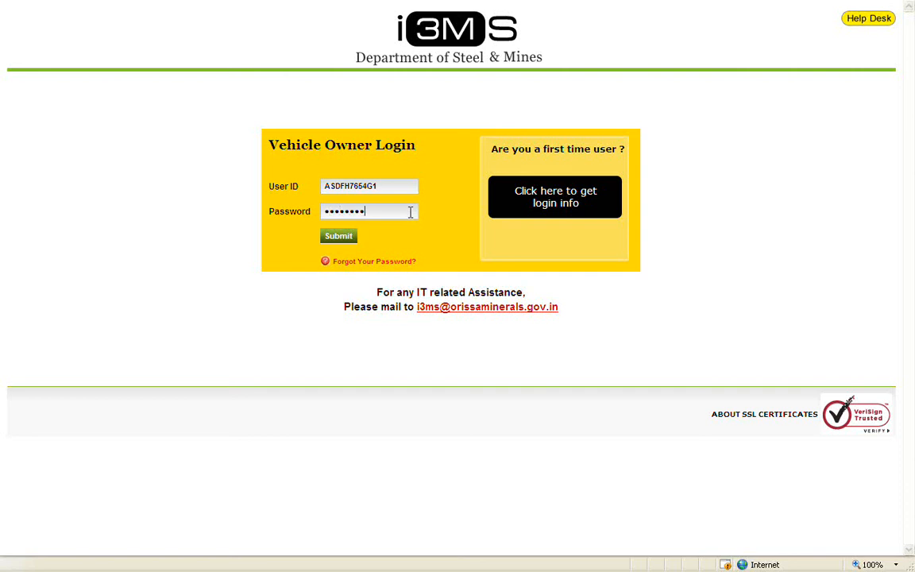
{"action": "type", "text": "*"}
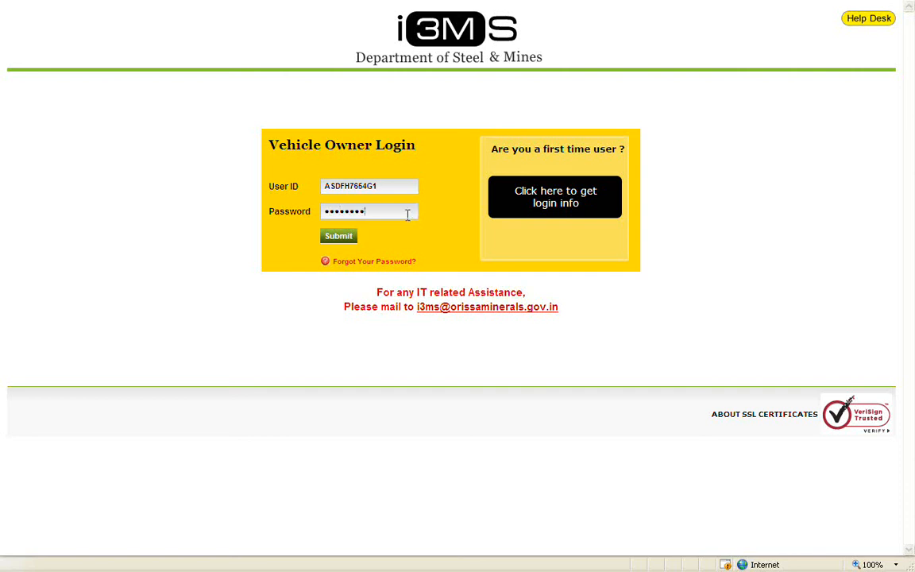
{"action": "left_click", "coordinate": [355, 239]}
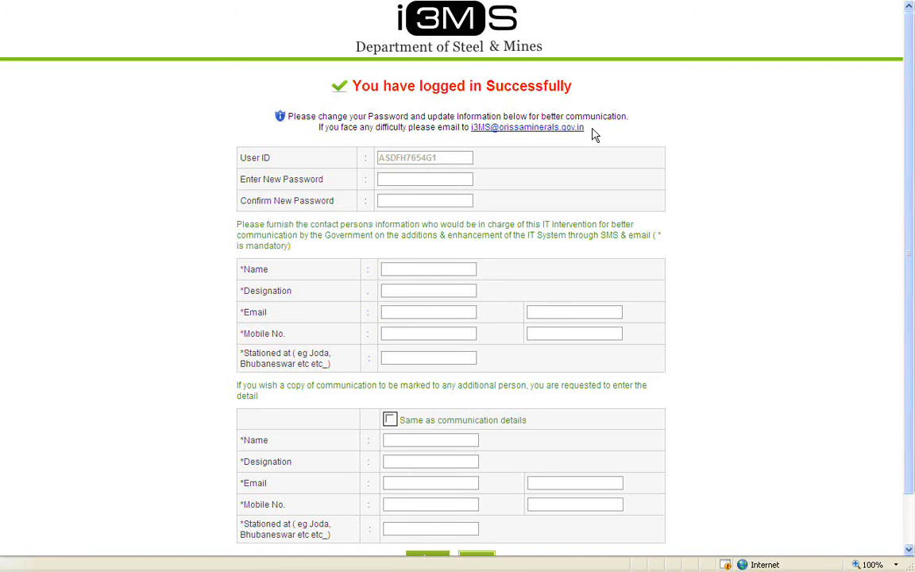
Enter a new password and confirm it.
{"action": "left_click", "coordinate": [462, 179]}
{"action": "type", "text": "******"}
{"action": "left_click", "coordinate": [463, 200]}
{"action": "type", "text": "******"}
Fill in the contact's name, designation Field Officer, e-mail, mobile number and station Bhubaneswar.
{"action": "left_click", "coordinate": [471, 270]}
{"action": "type", "text": "Soumyak"}
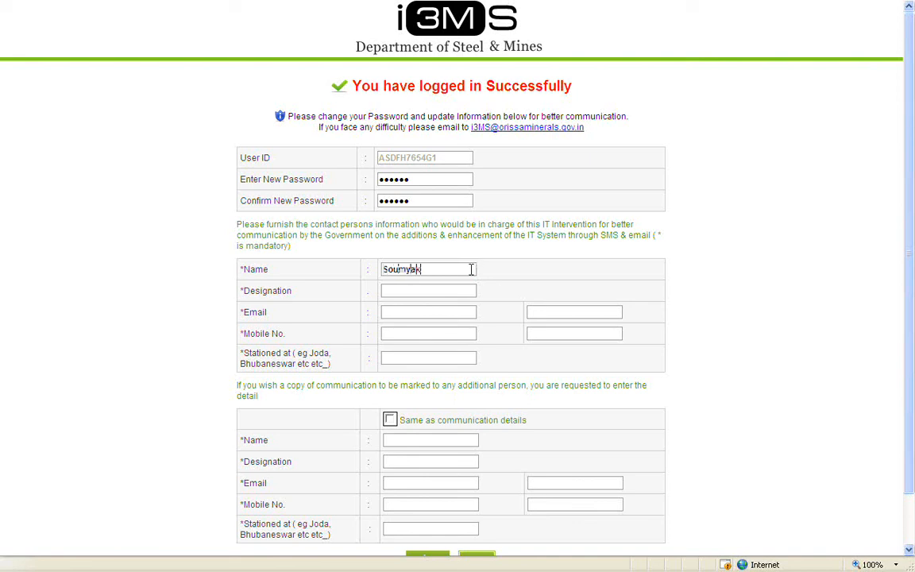
{"action": "type", "text": "ant"}
{"action": "key", "text": "Tab"}
{"action": "left_click", "coordinate": [465, 290]}
{"action": "type", "text": "Field Officer"}
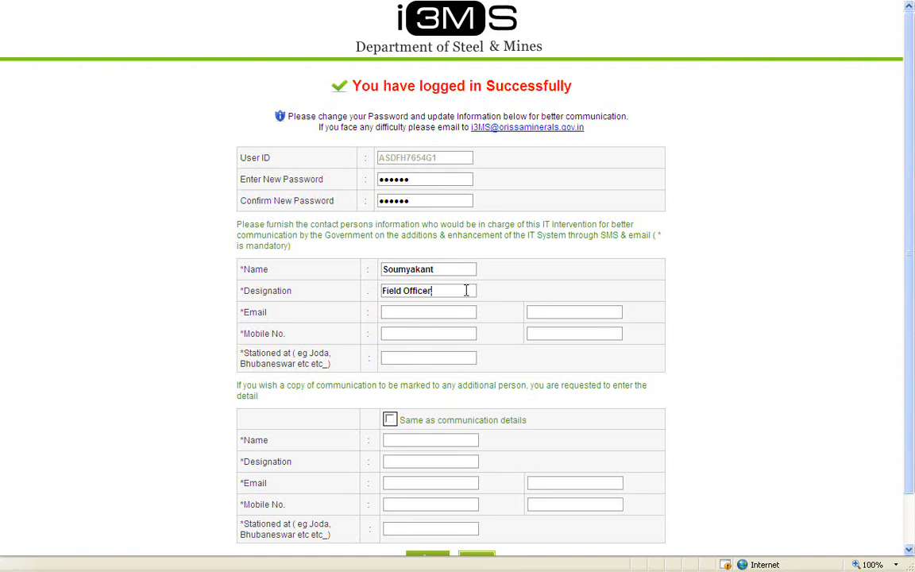
{"action": "left_click", "coordinate": [464, 313]}
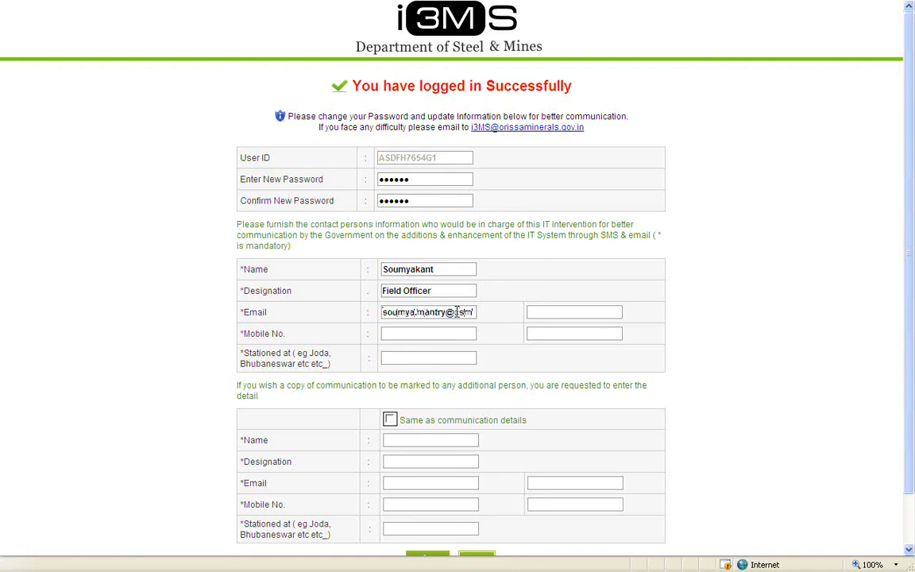
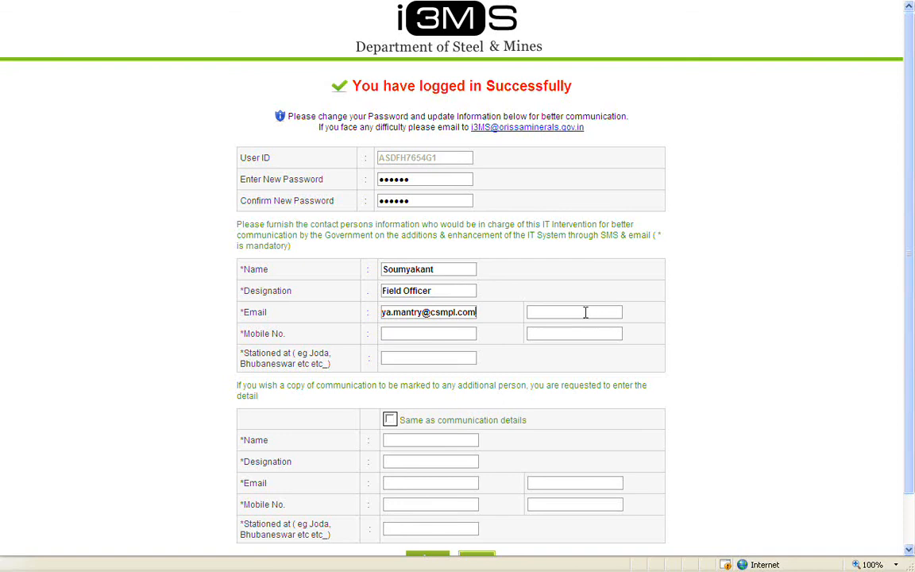
{"action": "left_click", "coordinate": [468, 331]}
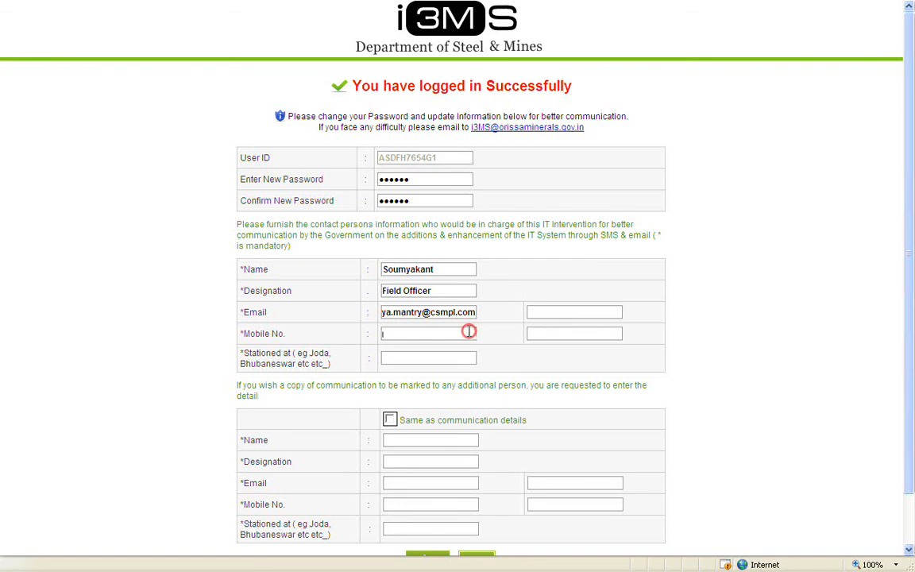
{"action": "left_click", "coordinate": [470, 331]}
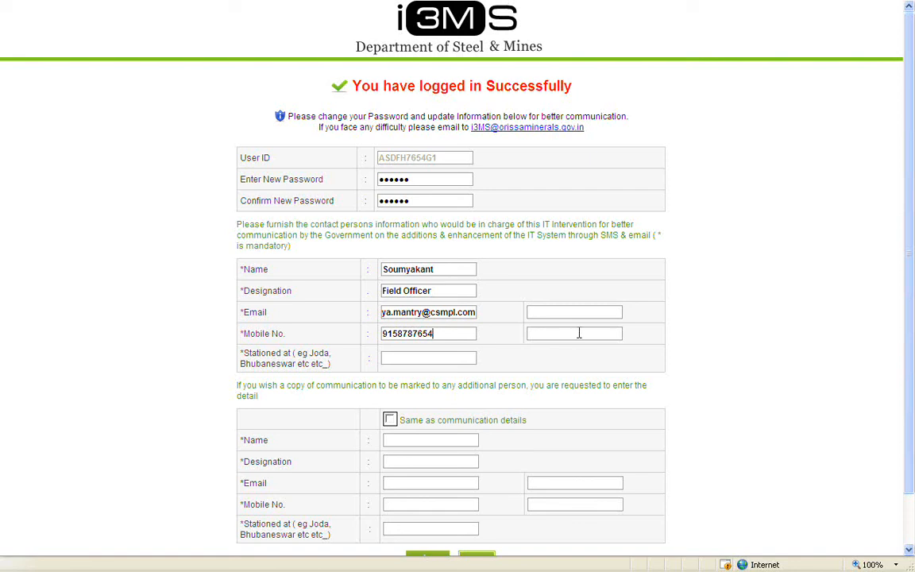
{"action": "left_click", "coordinate": [469, 358]}
{"action": "type", "text": "Bhubaneswar"}
{"action": "scroll", "coordinate": [467, 403], "scroll_direction": "down", "scroll_amount": 1}
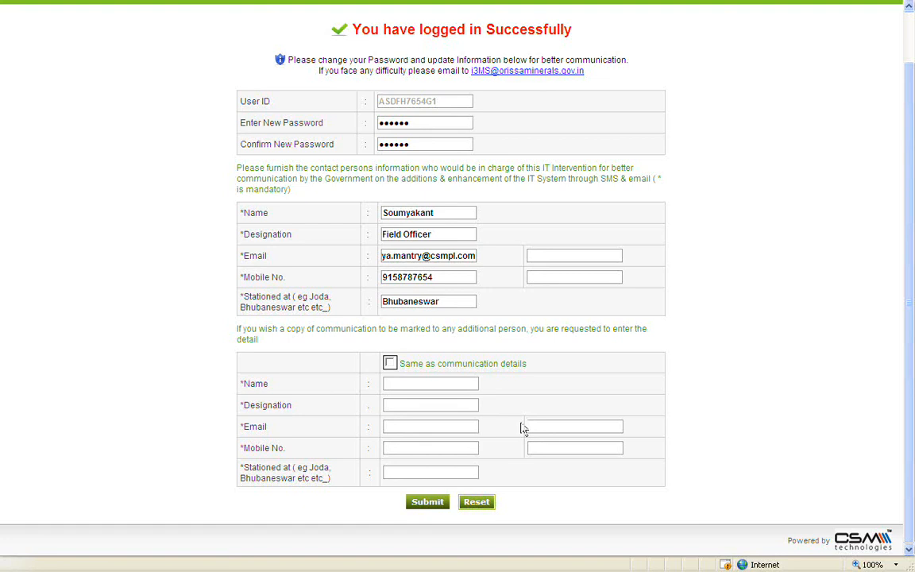
Tick 'Same as communication details' for the additional person and submit the profile.
{"action": "left_click", "coordinate": [395, 368]}
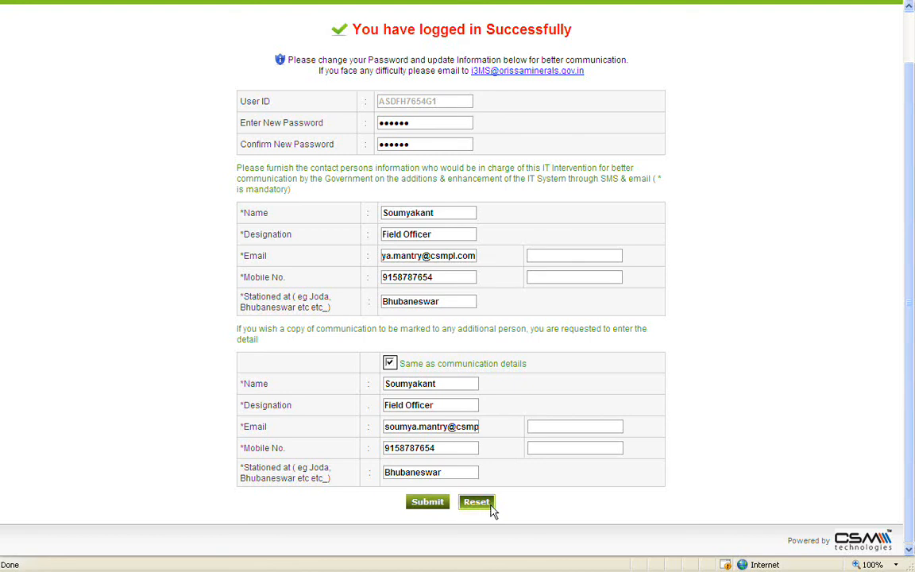
{"action": "left_click", "coordinate": [445, 508]}
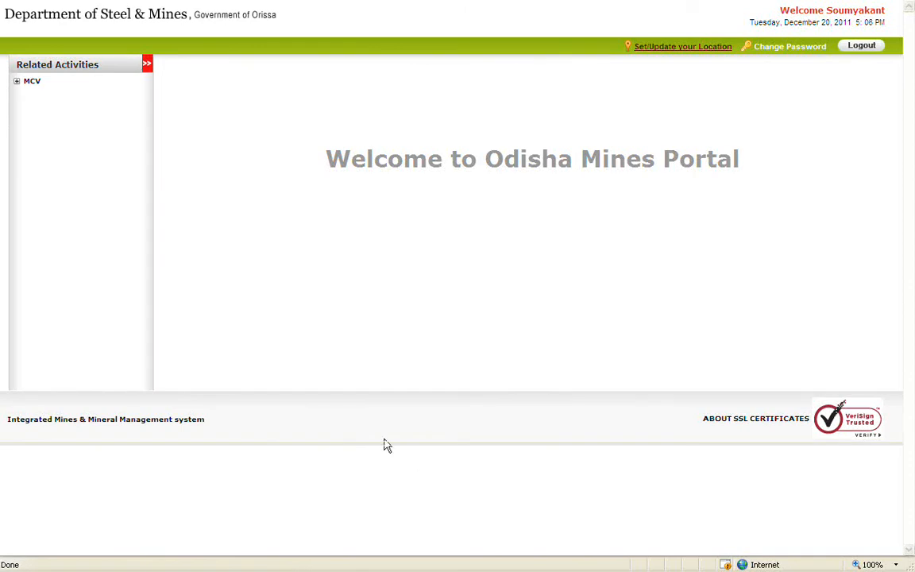
Expand MCV in the Related Activities tree to reveal the owner profile and vehicle registration options.
{"action": "left_click", "coordinate": [17, 82]}
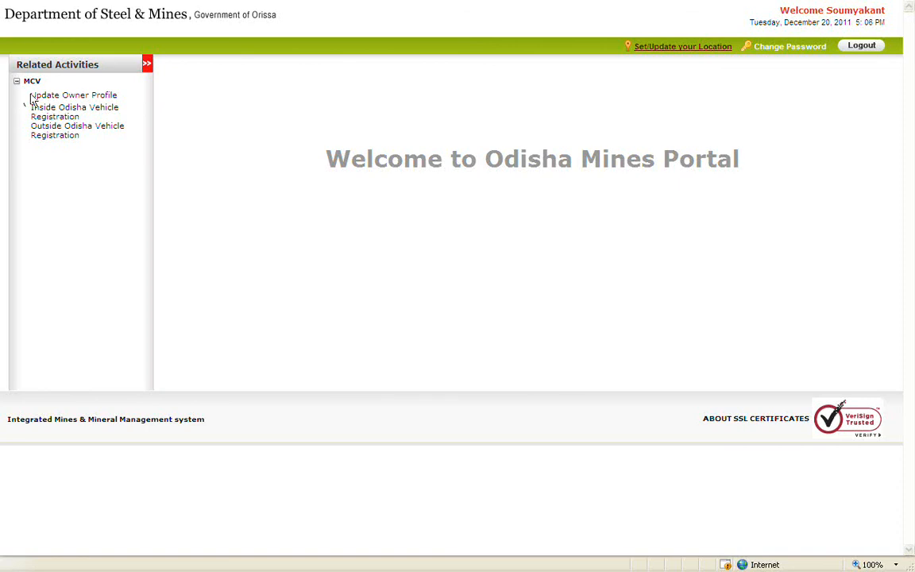
Save the vehicle owner profile from Update Owner Profile, getting 'Data Updated Successfully'.
{"action": "left_click", "coordinate": [84, 96]}
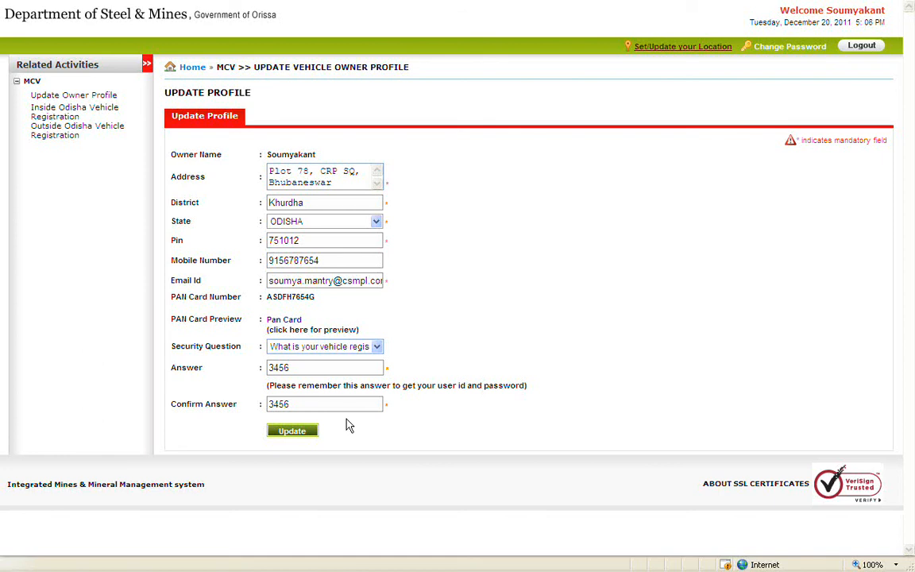
{"action": "left_click", "coordinate": [315, 432]}
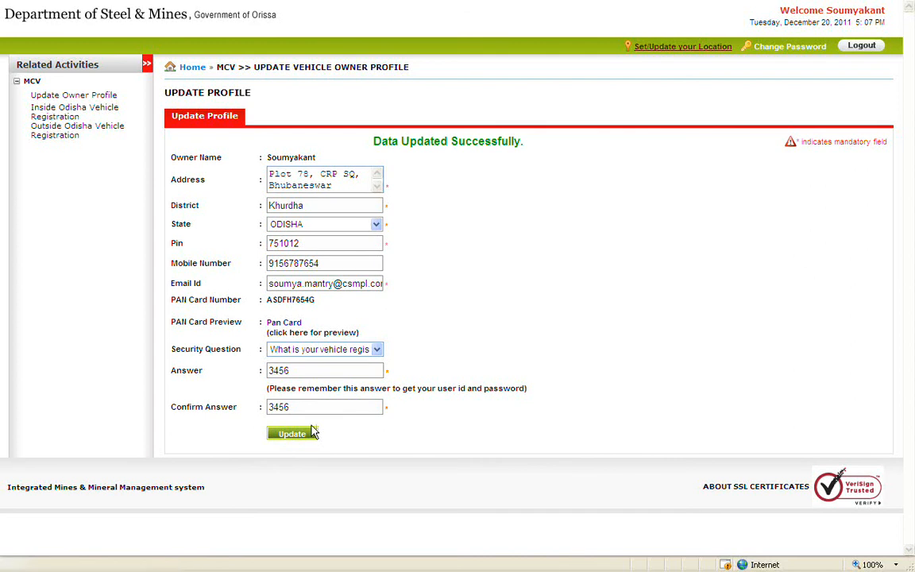
{"action": "left_click", "coordinate": [114, 117]}
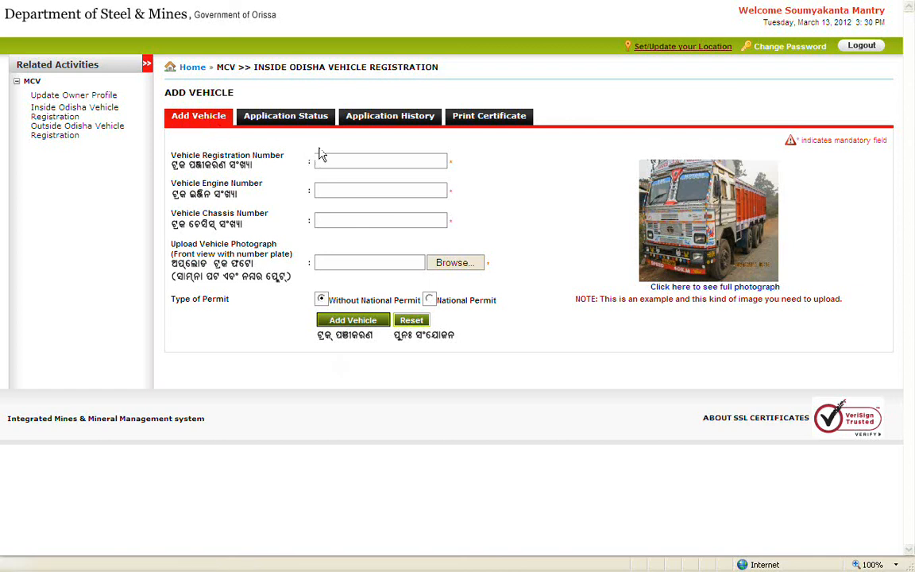
{"action": "left_click", "coordinate": [431, 159]}
{"action": "type", "text": "OR027865"}
{"action": "left_click", "coordinate": [427, 191]}
{"action": "type", "text": "6"}
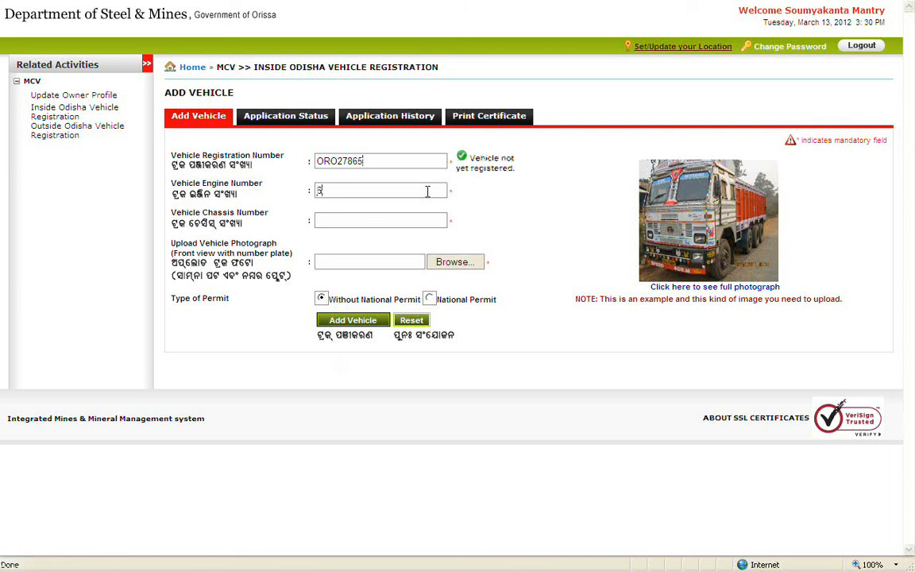
{"action": "type", "text": "54789"}
{"action": "left_click", "coordinate": [421, 221]}
{"action": "type", "text": "BE675"}
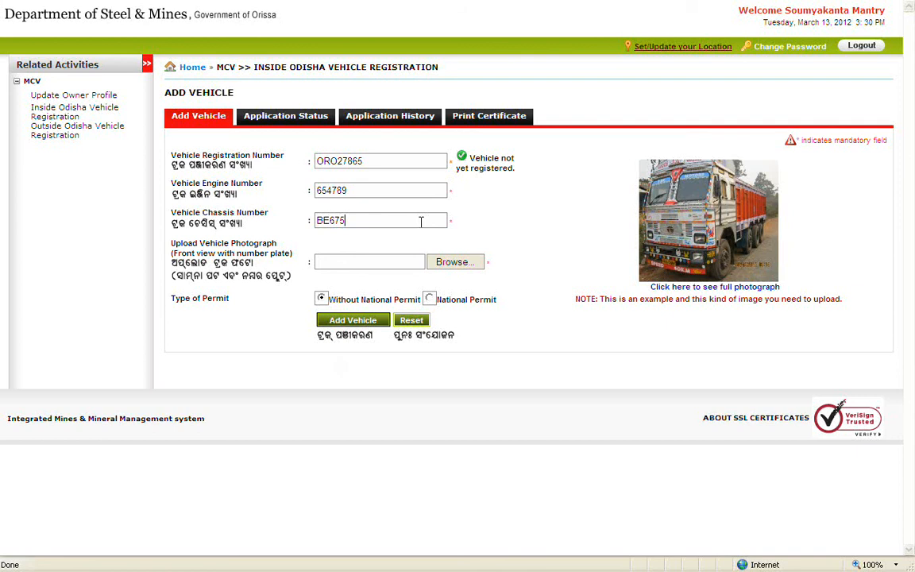
{"action": "left_click", "coordinate": [481, 265]}
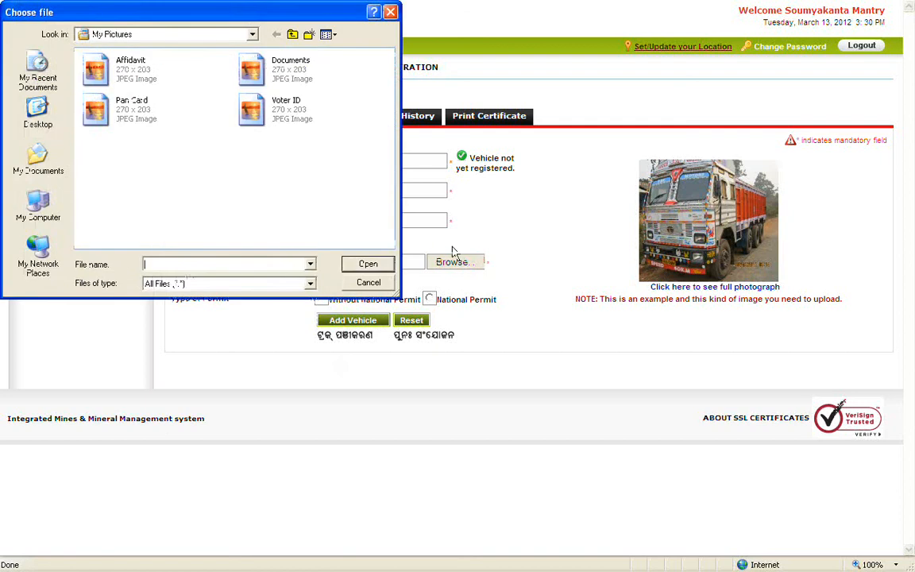
Attach the Documents image as the vehicle photograph and add vehicle OR027865 to the list.
{"action": "double_click", "coordinate": [304, 75]}
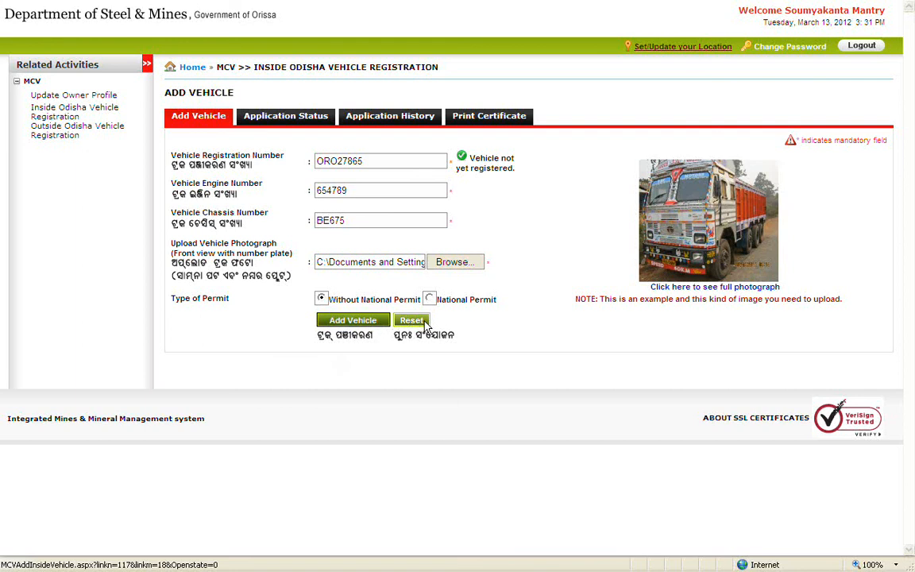
{"action": "left_click", "coordinate": [380, 323]}
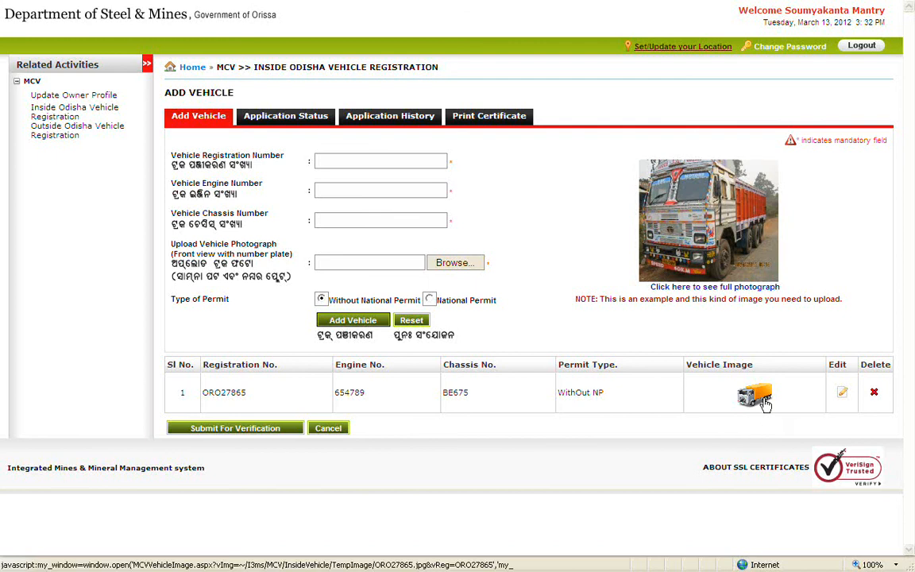
{"action": "left_click", "coordinate": [842, 394]}
{"action": "left_click", "coordinate": [446, 323]}
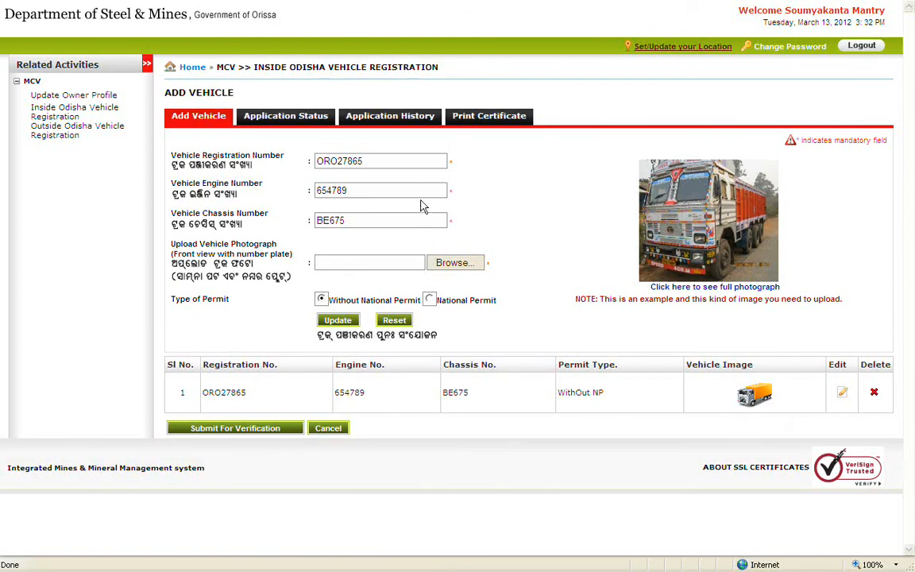
{"action": "left_click", "coordinate": [468, 266]}
{"action": "double_click", "coordinate": [300, 81]}
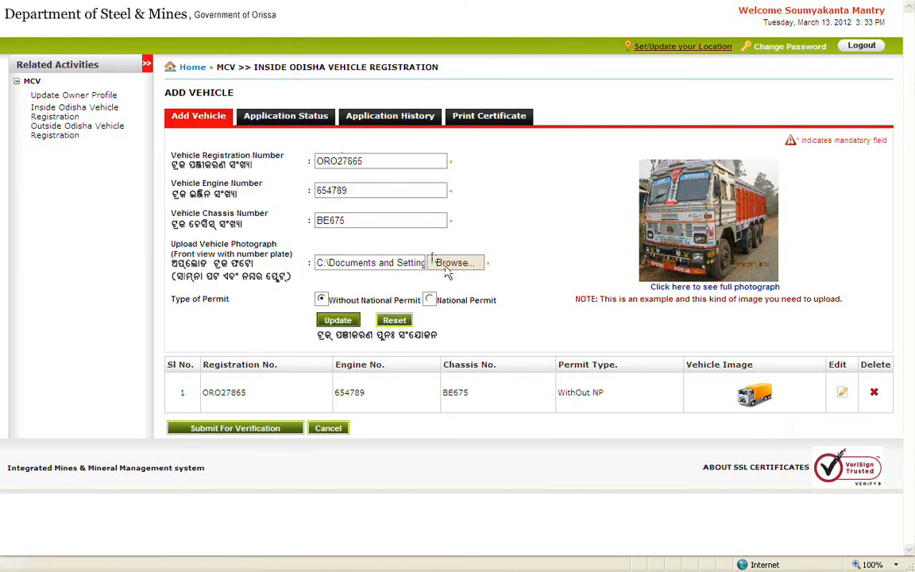
{"action": "left_click", "coordinate": [340, 319]}
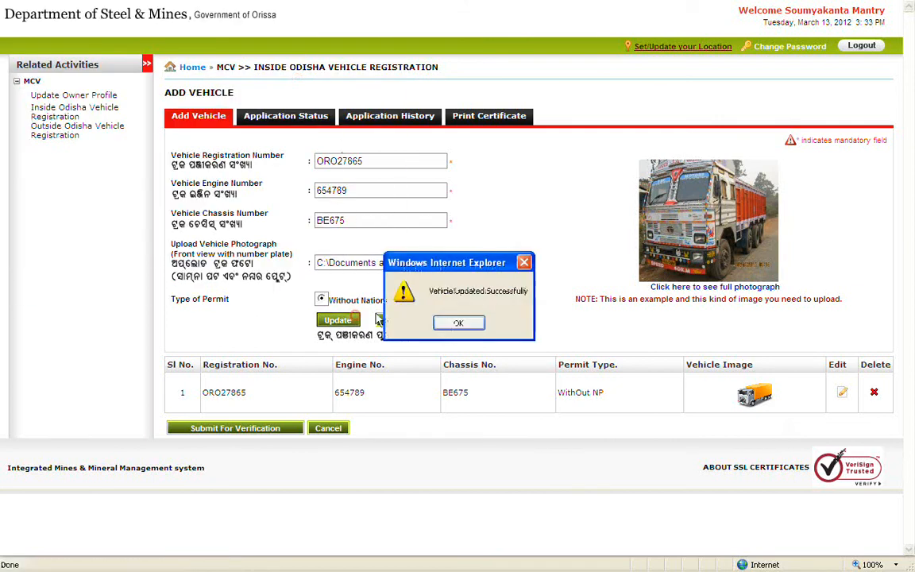
{"action": "left_click", "coordinate": [459, 323]}
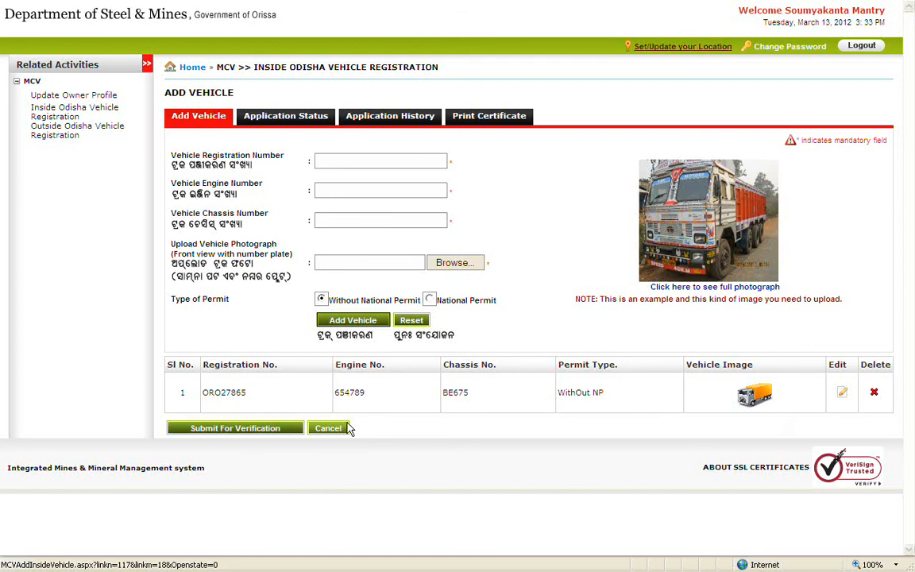
{"action": "left_click", "coordinate": [289, 429]}
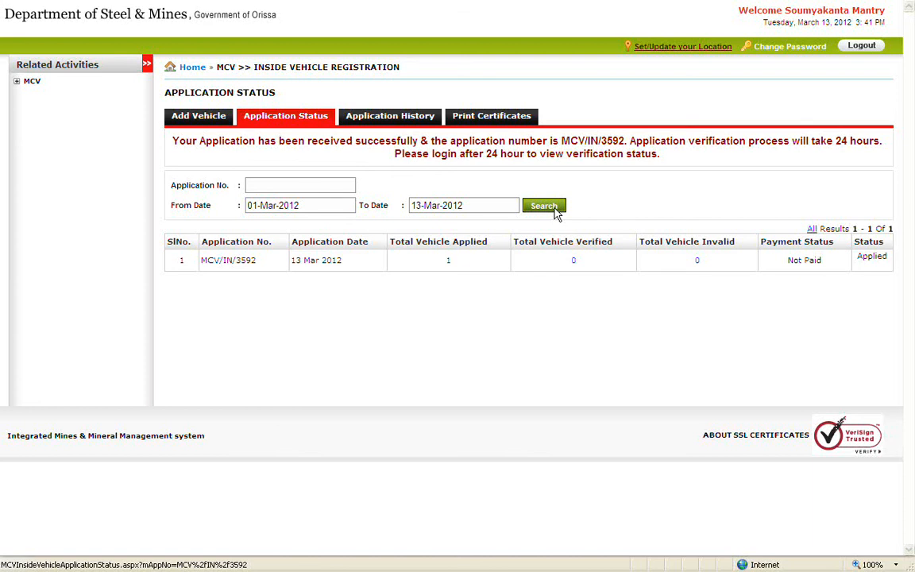
{"action": "left_click", "coordinate": [390, 121]}
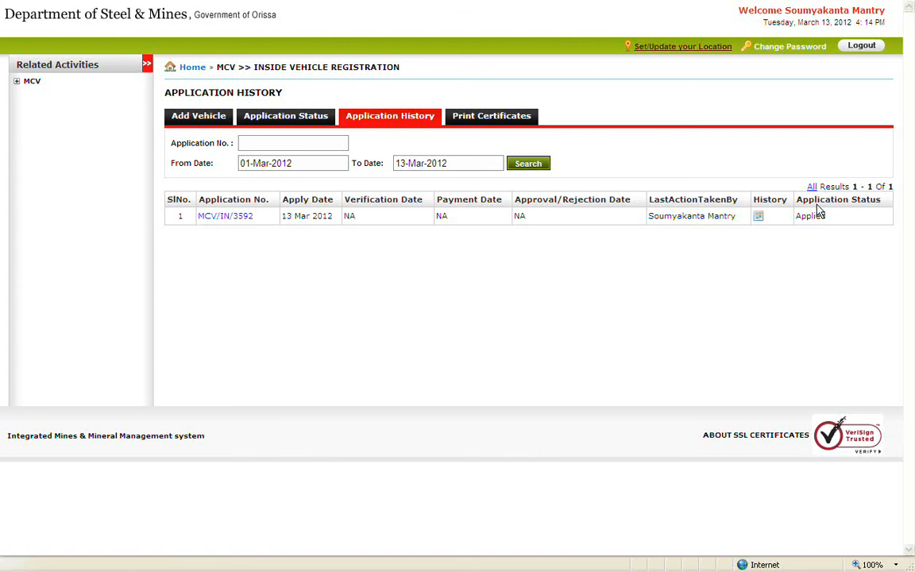
{"action": "left_click", "coordinate": [246, 218]}
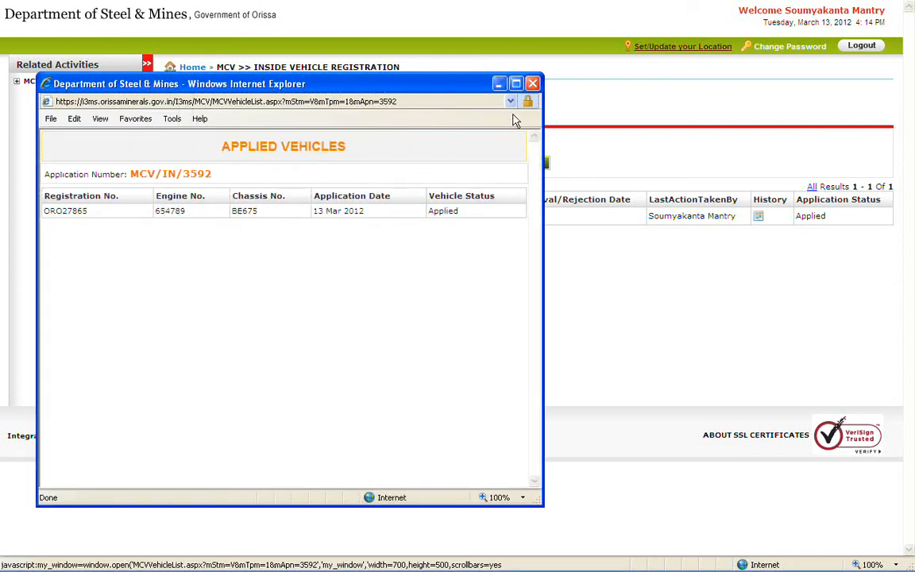
{"action": "left_click", "coordinate": [531, 84]}
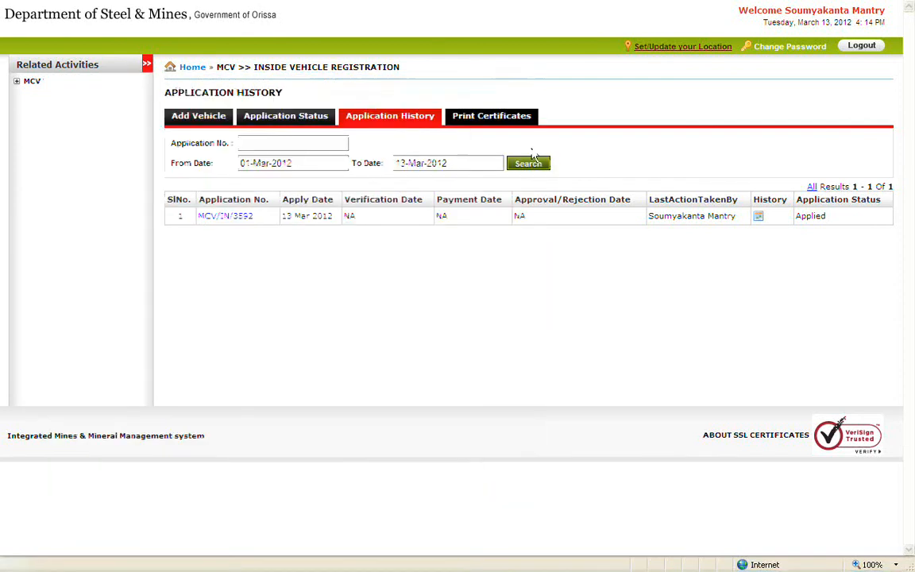
{"action": "left_click", "coordinate": [758, 220]}
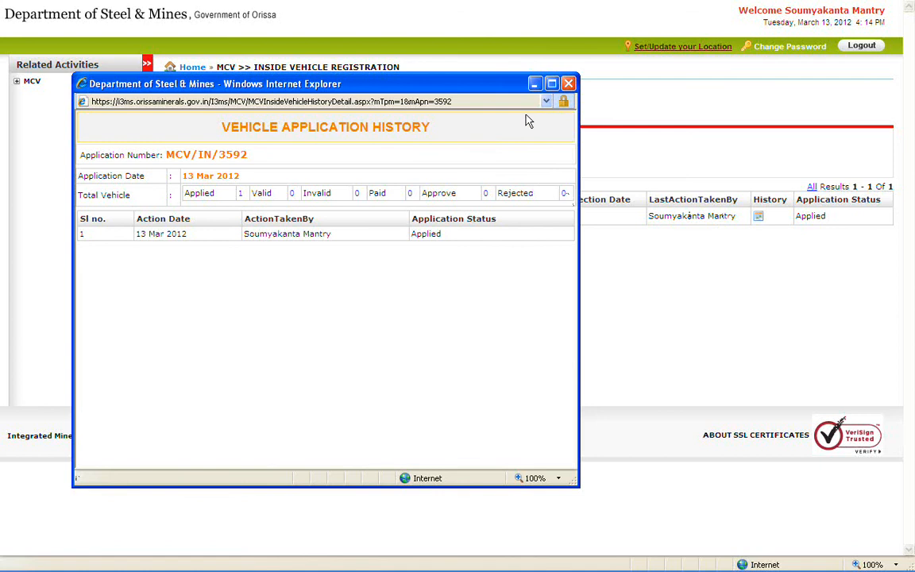
{"action": "left_click", "coordinate": [567, 84]}
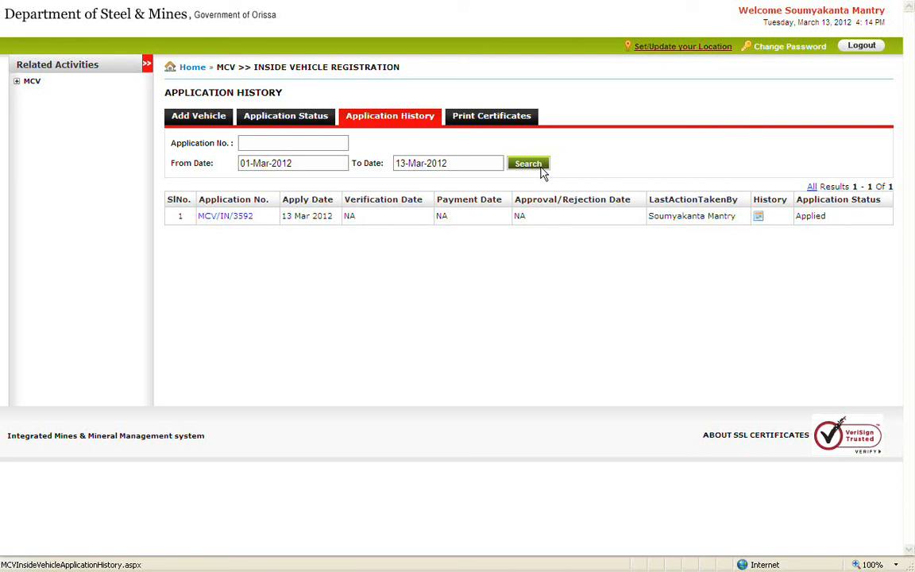
Search applications from 01-Mar-2012 to 14-Mar-2012 and check the applied and verified vehicle lists.
{"action": "left_click", "coordinate": [293, 120]}
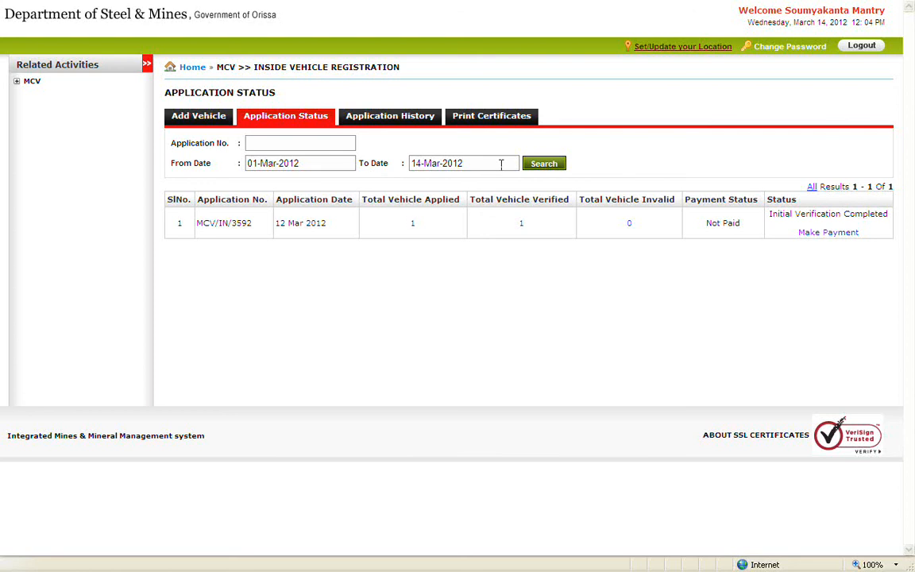
{"action": "left_click", "coordinate": [547, 167]}
{"action": "left_click", "coordinate": [417, 223]}
{"action": "left_click", "coordinate": [710, 85]}
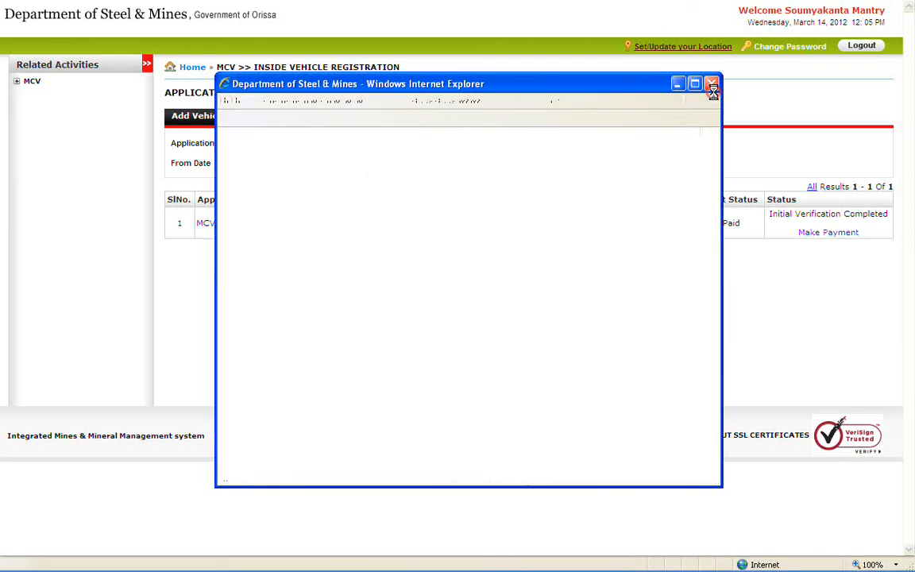
{"action": "left_click", "coordinate": [522, 223]}
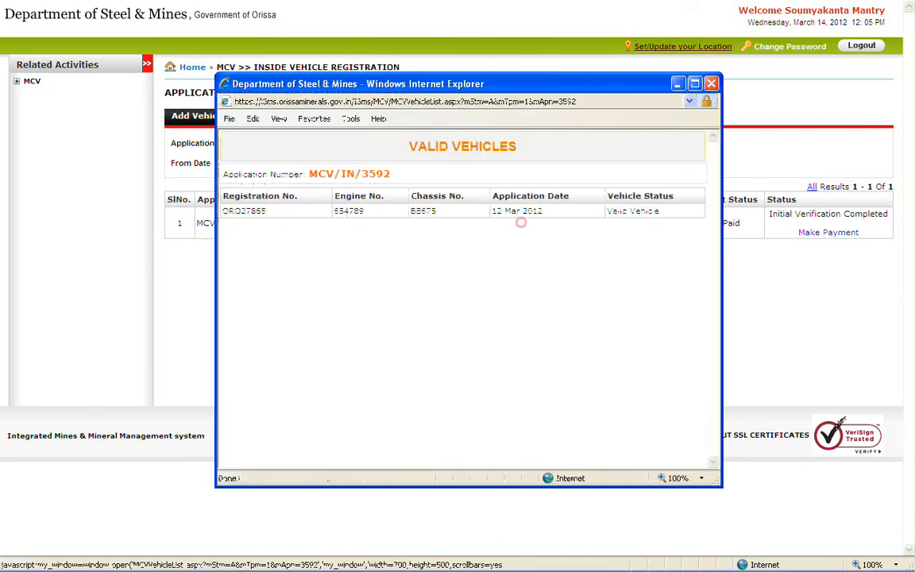
{"action": "left_click", "coordinate": [711, 84]}
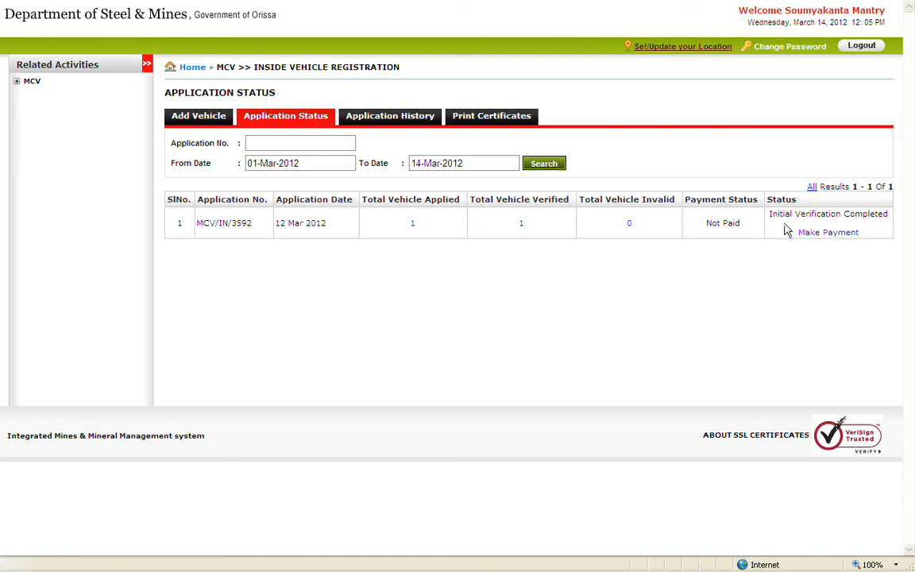
{"action": "left_click", "coordinate": [843, 236]}
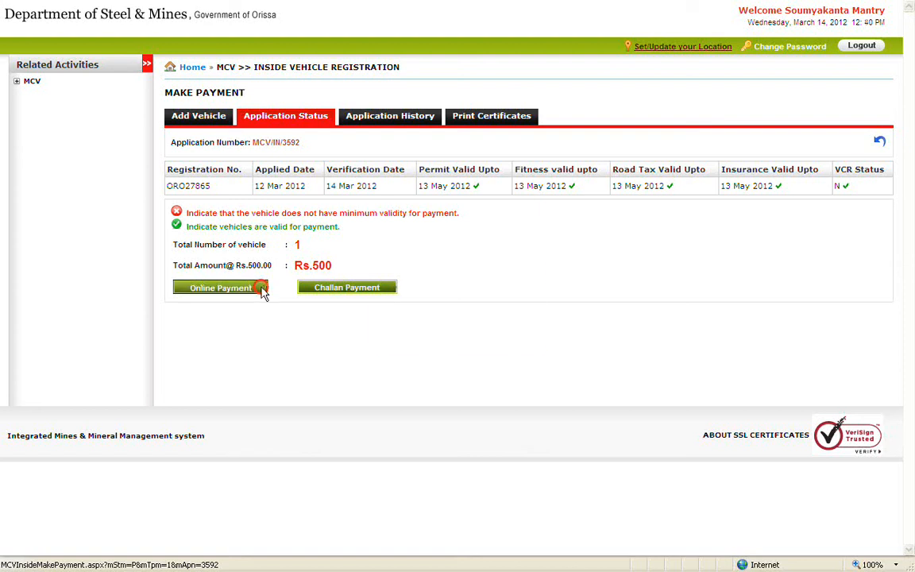
{"action": "left_click", "coordinate": [261, 289]}
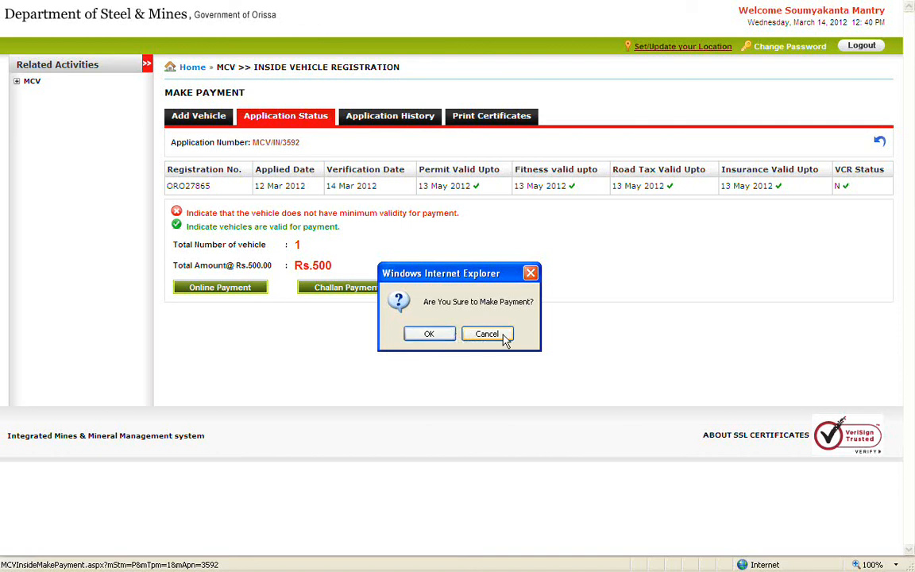
{"action": "left_click", "coordinate": [445, 335]}
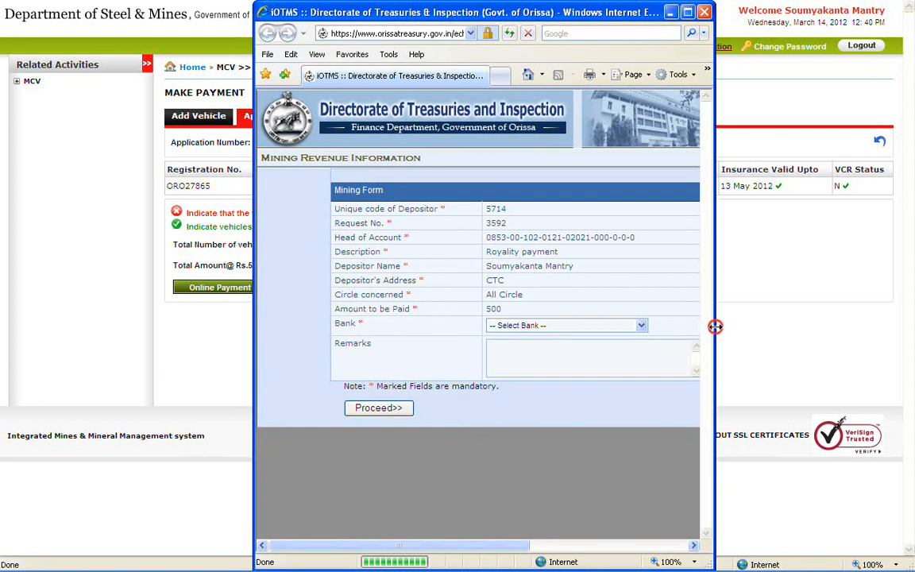
Set State Bank of India with remark 'bk' on the Rs.500 challan and proceed to SBI payment.
{"action": "left_click_drag", "start_coordinate": [715, 326], "coordinate": [872, 310]}
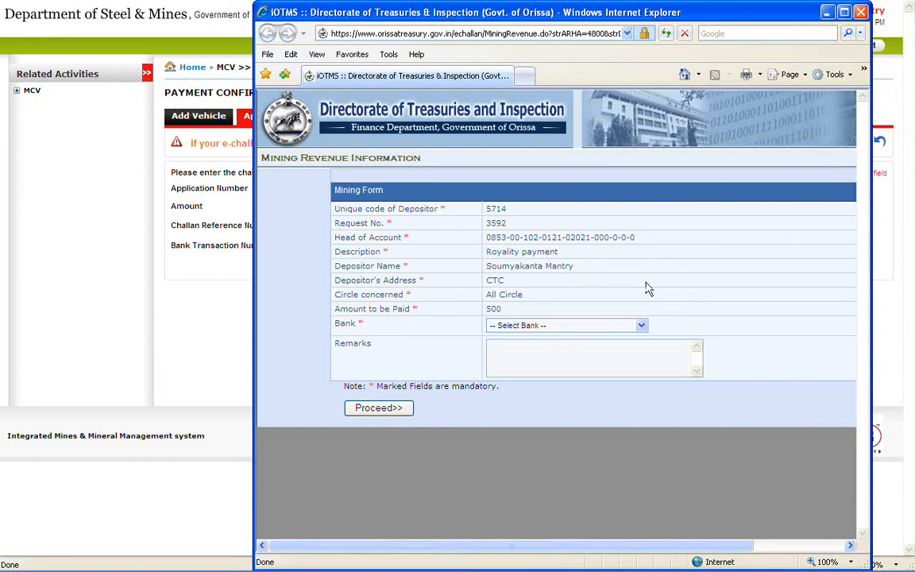
{"action": "left_click", "coordinate": [640, 325]}
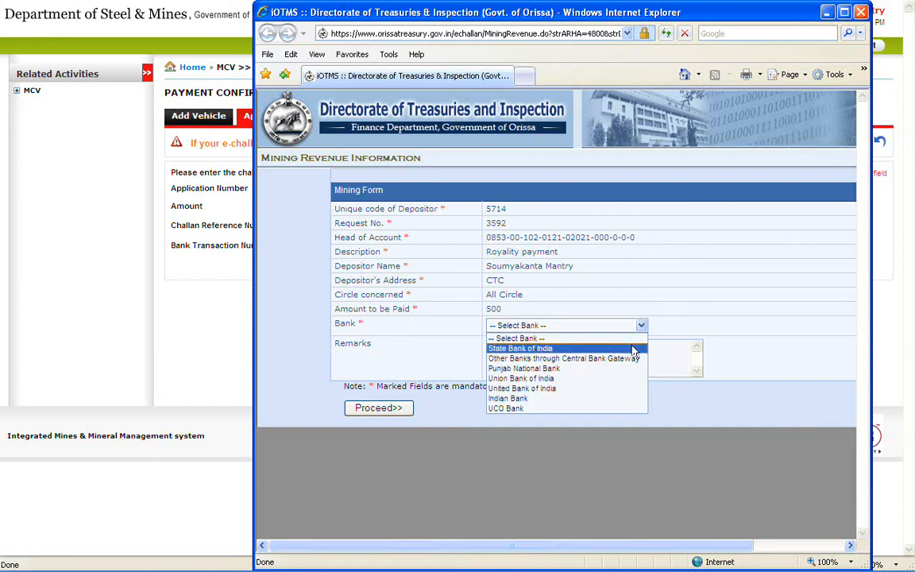
{"action": "left_click", "coordinate": [627, 348]}
{"action": "left_click", "coordinate": [633, 349]}
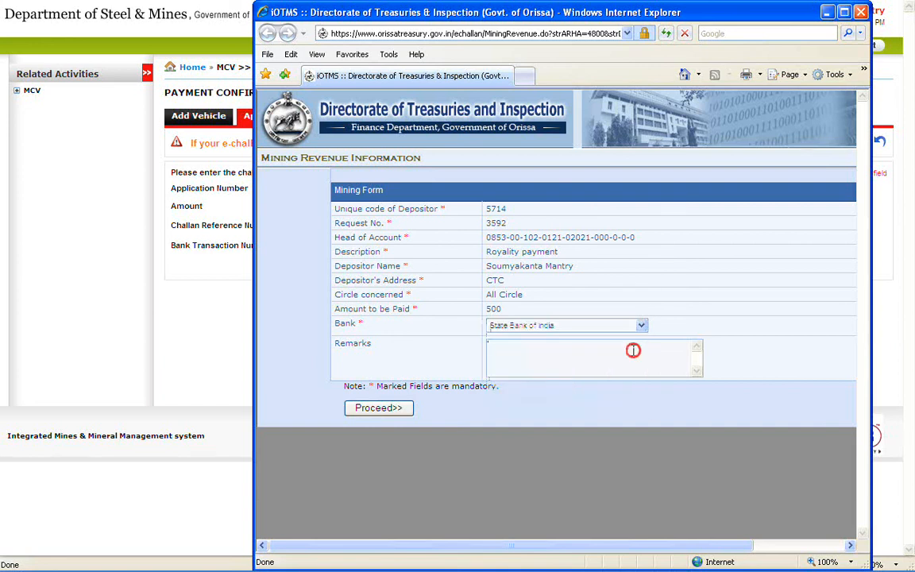
{"action": "type", "text": "bk"}
{"action": "left_click", "coordinate": [401, 408]}
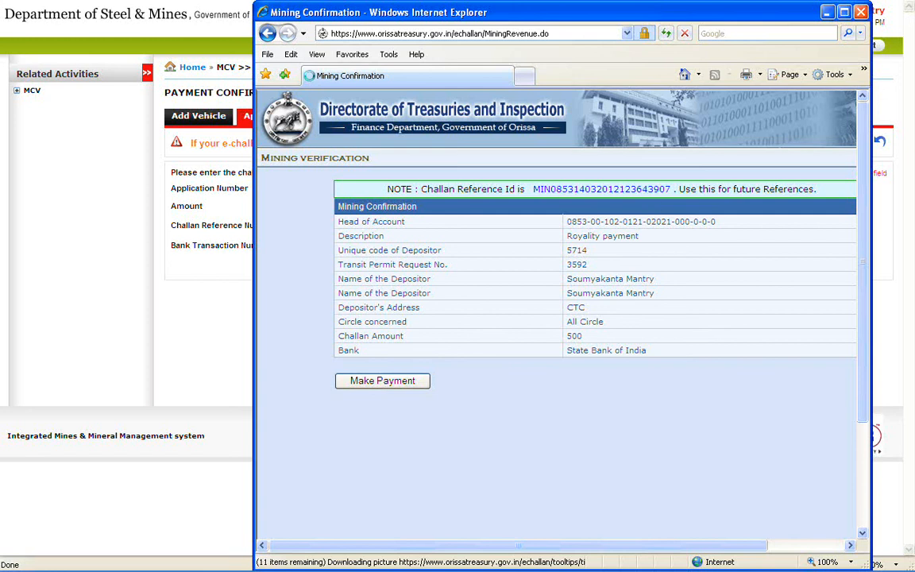
{"action": "mouse_move", "coordinate": [657, 189]}
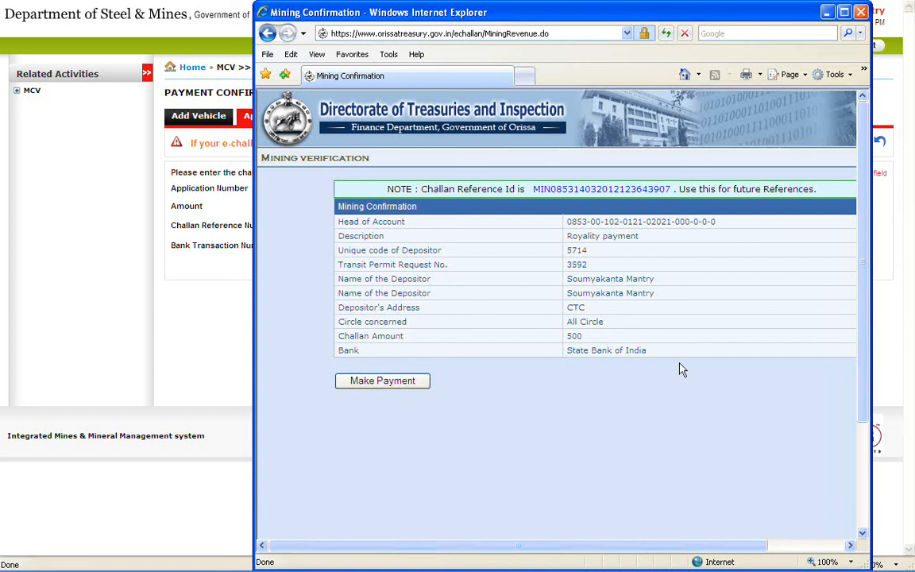
{"action": "left_click", "coordinate": [423, 384]}
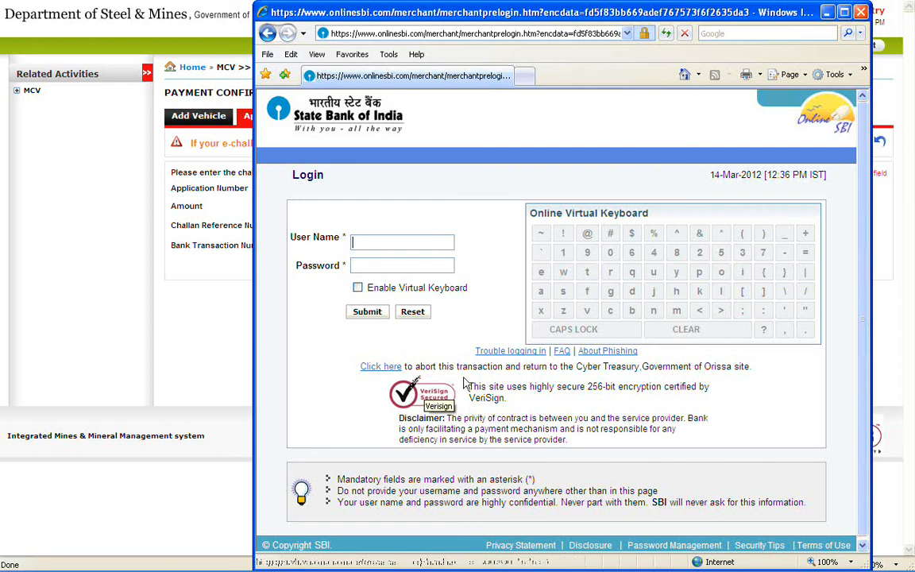
Close the OnlineSBI merchant login window to return to the Rs.500 payment confirmation page.
{"action": "left_click", "coordinate": [861, 13]}
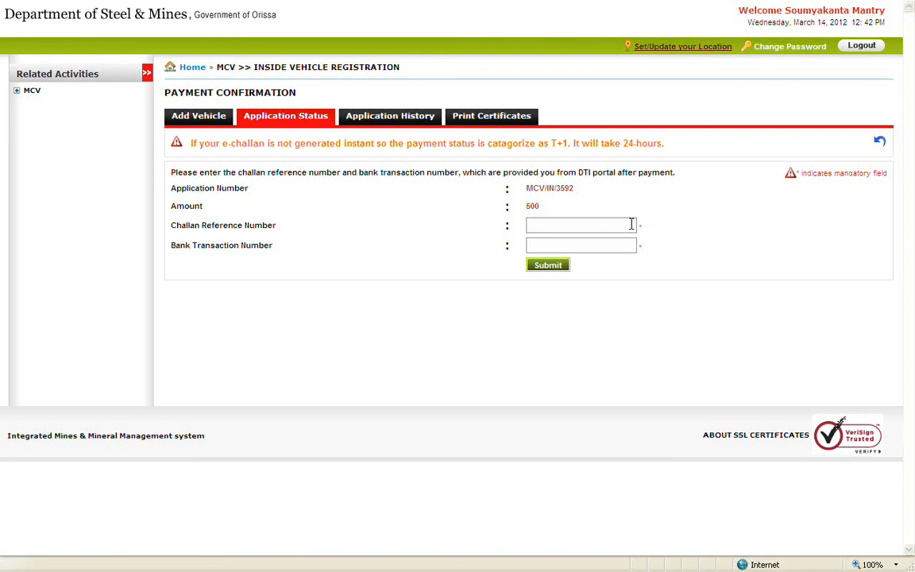
{"action": "left_click", "coordinate": [569, 267]}
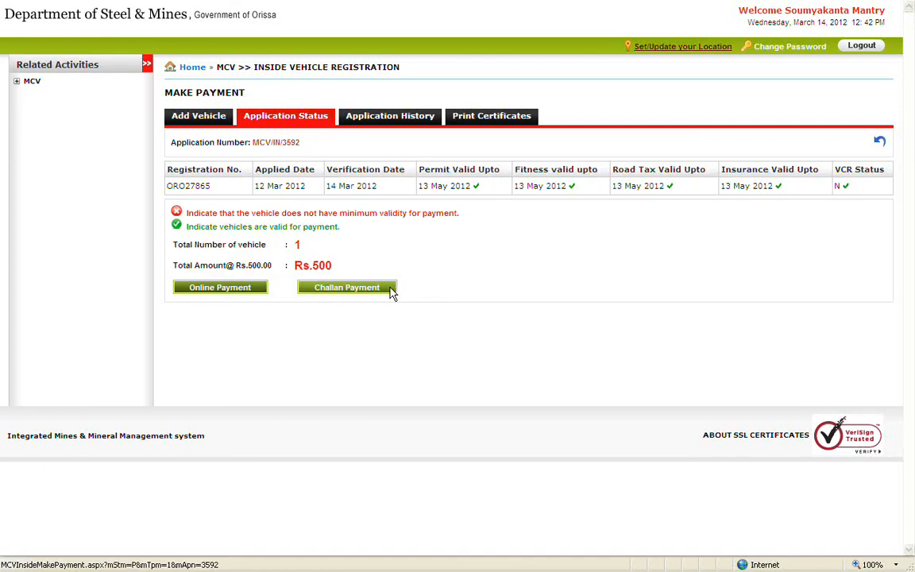
{"action": "left_click", "coordinate": [391, 292]}
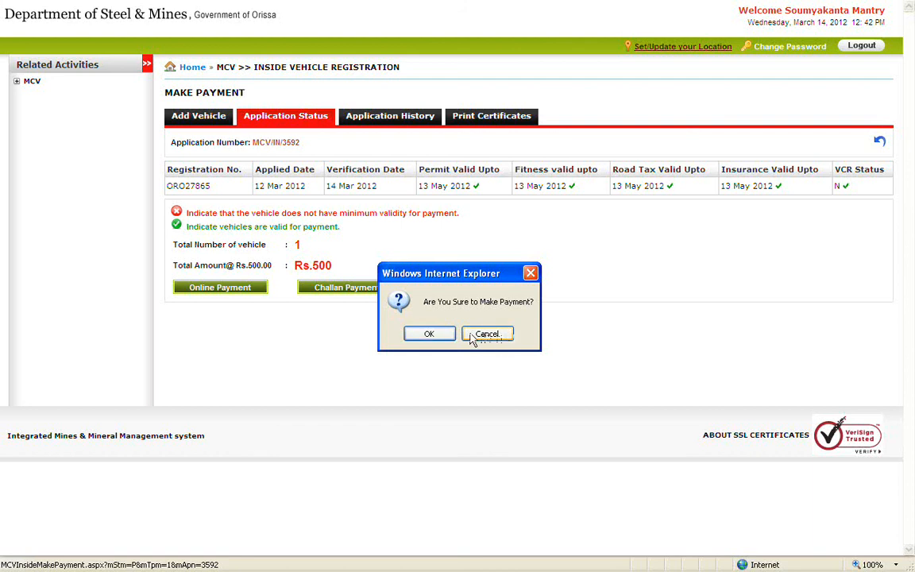
{"action": "left_click", "coordinate": [424, 333]}
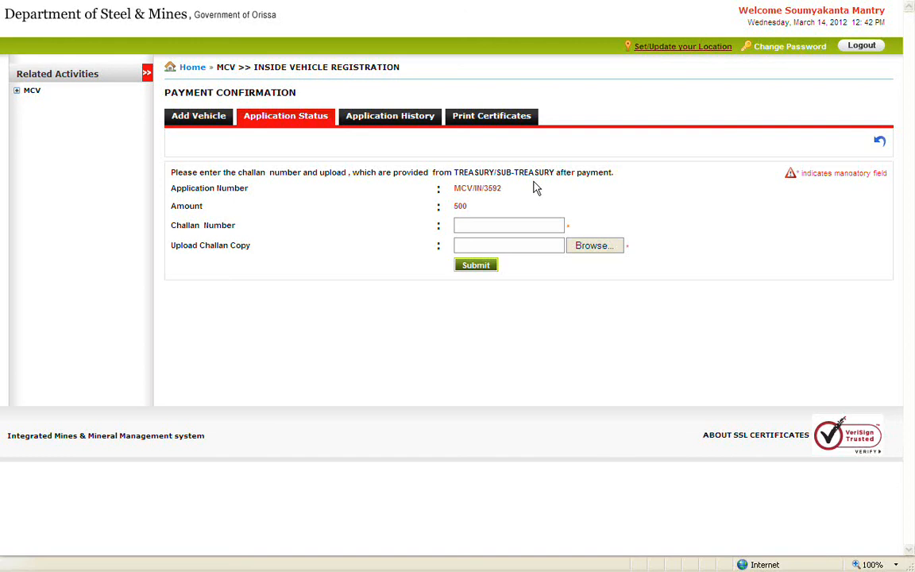
Leave the challan number field and view Application History showing Initial Verification Completed.
{"action": "left_click", "coordinate": [548, 225]}
{"action": "left_click", "coordinate": [392, 126]}
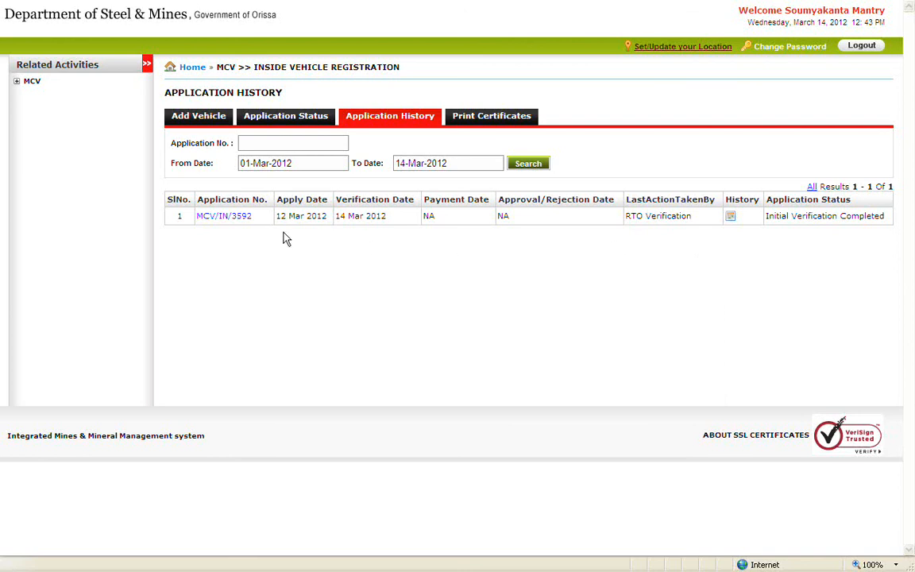
{"action": "left_click", "coordinate": [239, 219]}
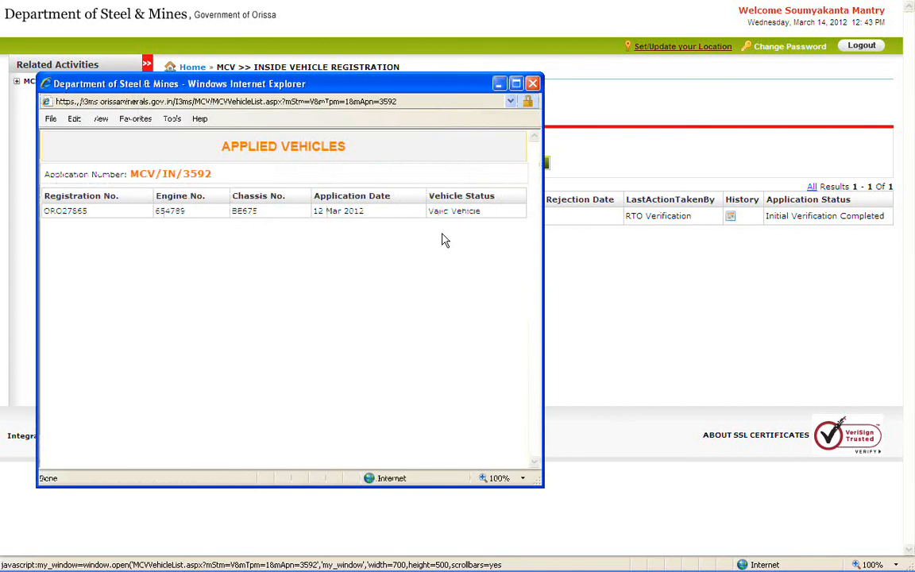
{"action": "left_click", "coordinate": [533, 85]}
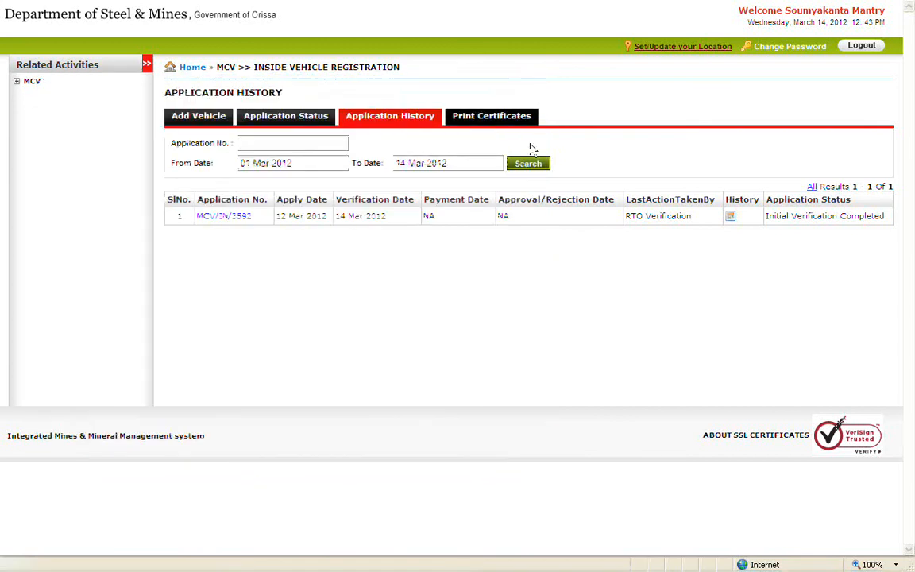
{"action": "left_click", "coordinate": [730, 216]}
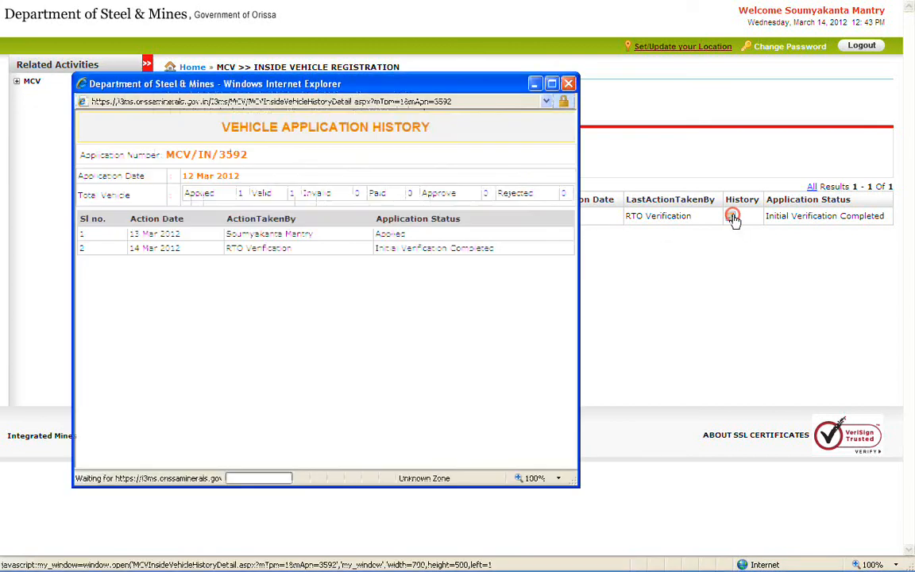
{"action": "left_click", "coordinate": [568, 84]}
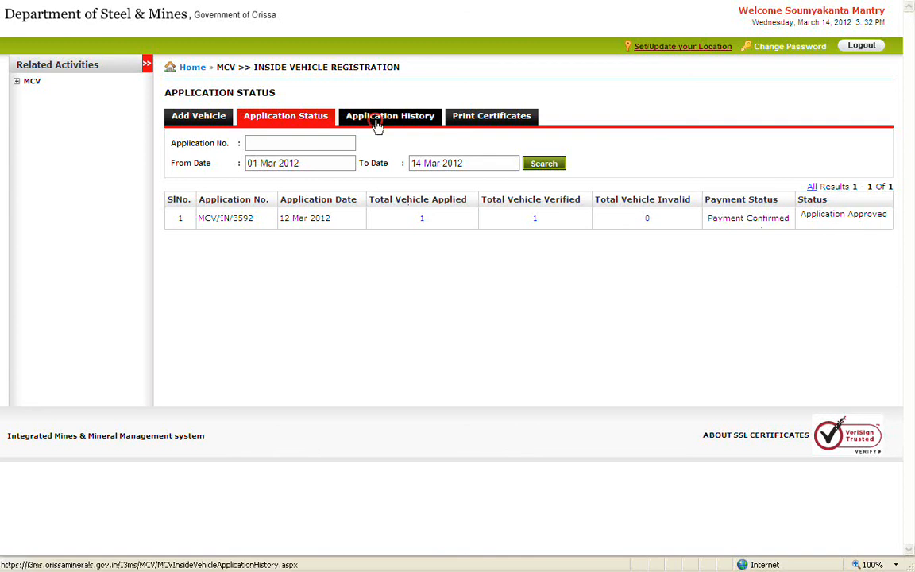
{"action": "left_click", "coordinate": [342, 112]}
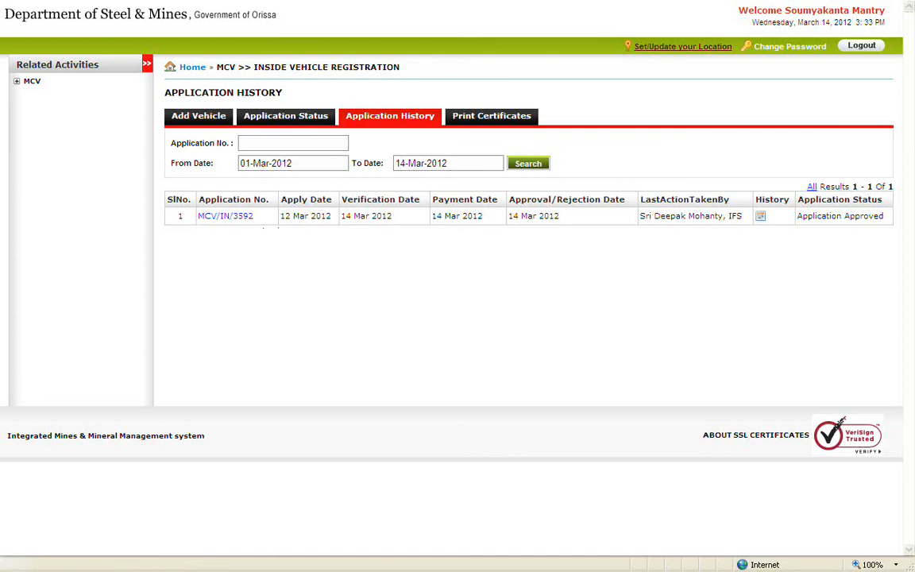
{"action": "left_click", "coordinate": [247, 216]}
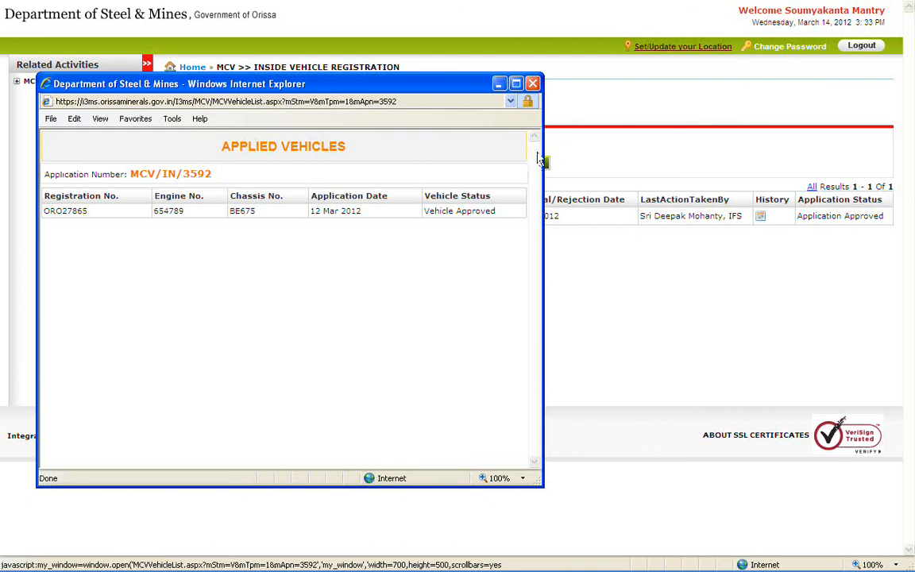
{"action": "left_click", "coordinate": [532, 84]}
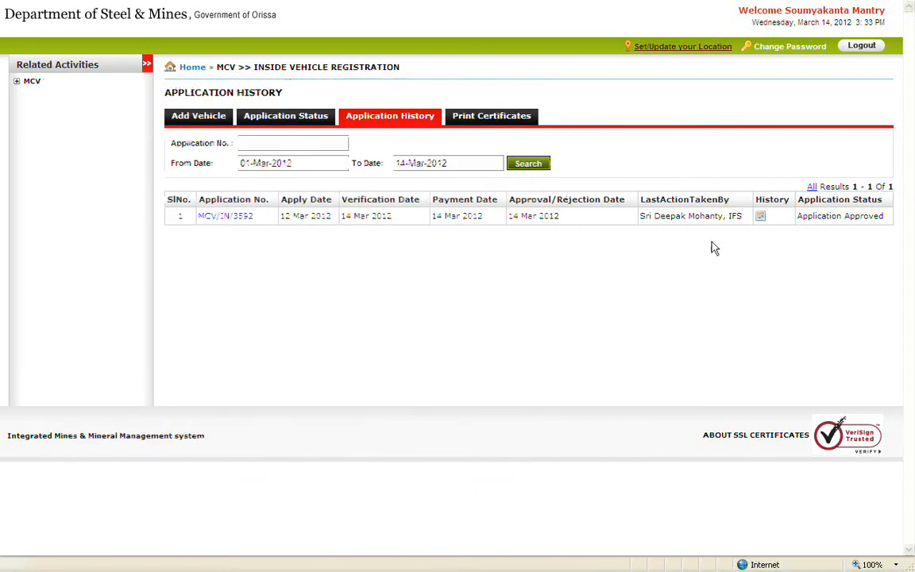
{"action": "left_click", "coordinate": [760, 220]}
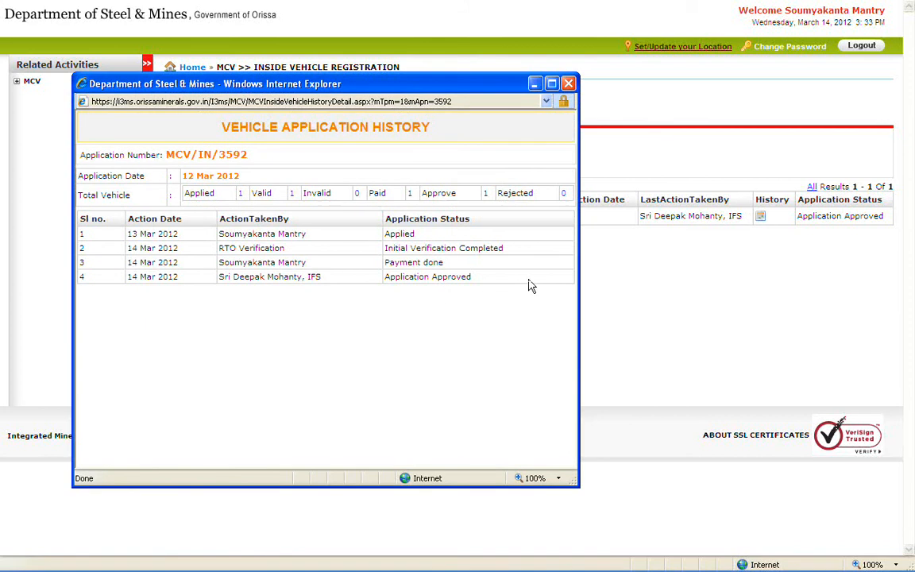
{"action": "left_click", "coordinate": [567, 83]}
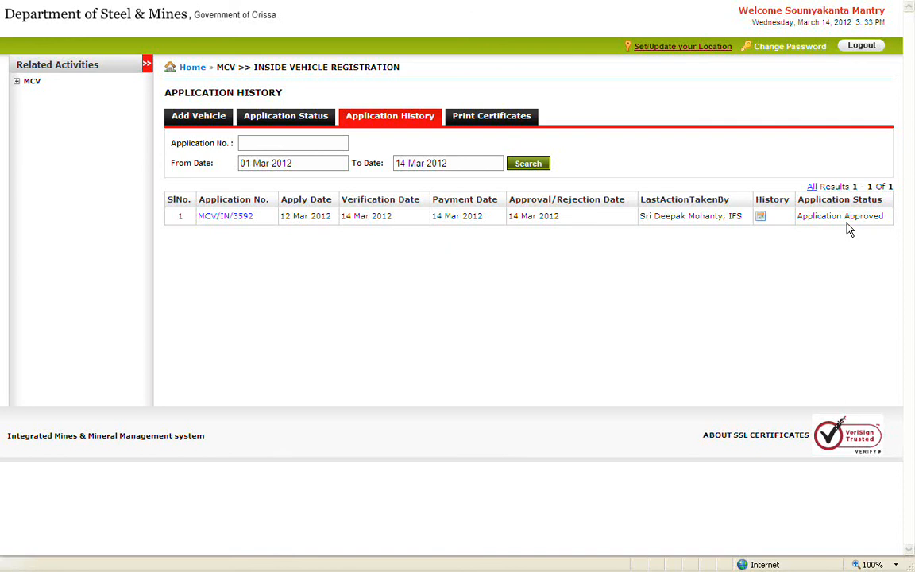
{"action": "left_click", "coordinate": [492, 119]}
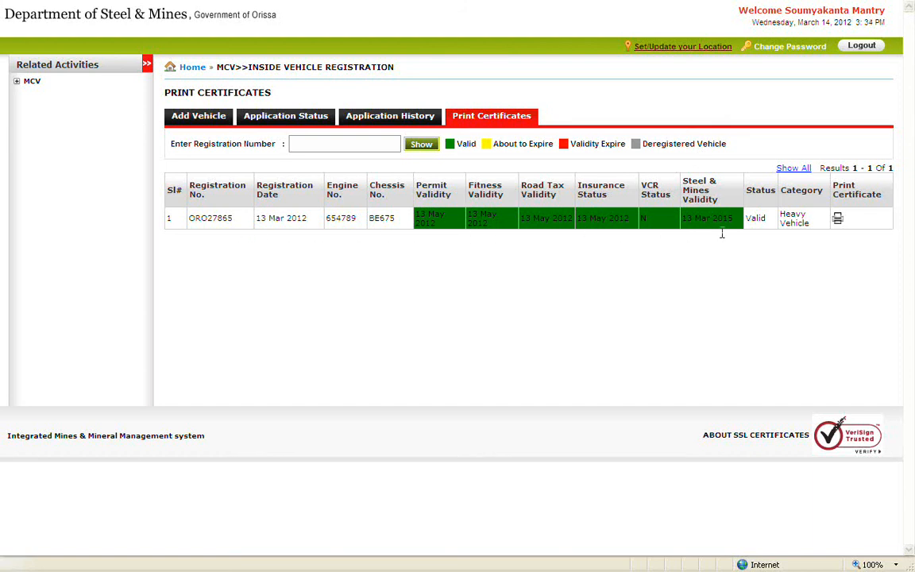
{"action": "left_click", "coordinate": [839, 219]}
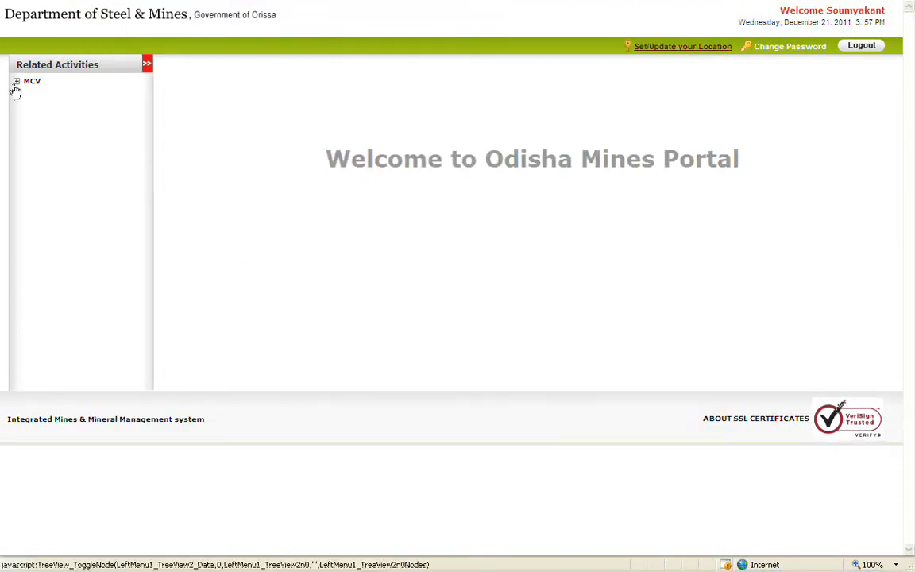
Expand MCV and open the blank Outside Odisha Vehicle Registration form.
{"action": "left_click", "coordinate": [16, 84]}
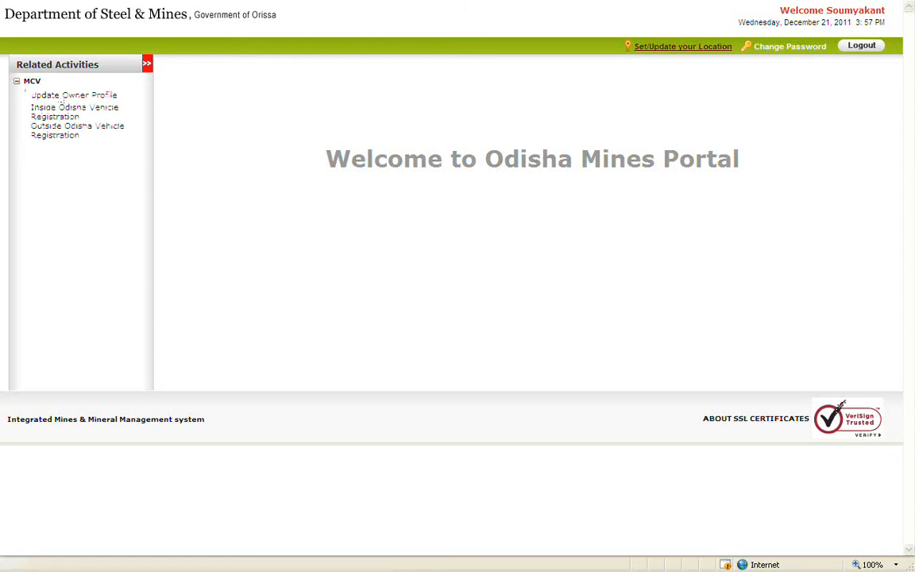
{"action": "left_click", "coordinate": [66, 135]}
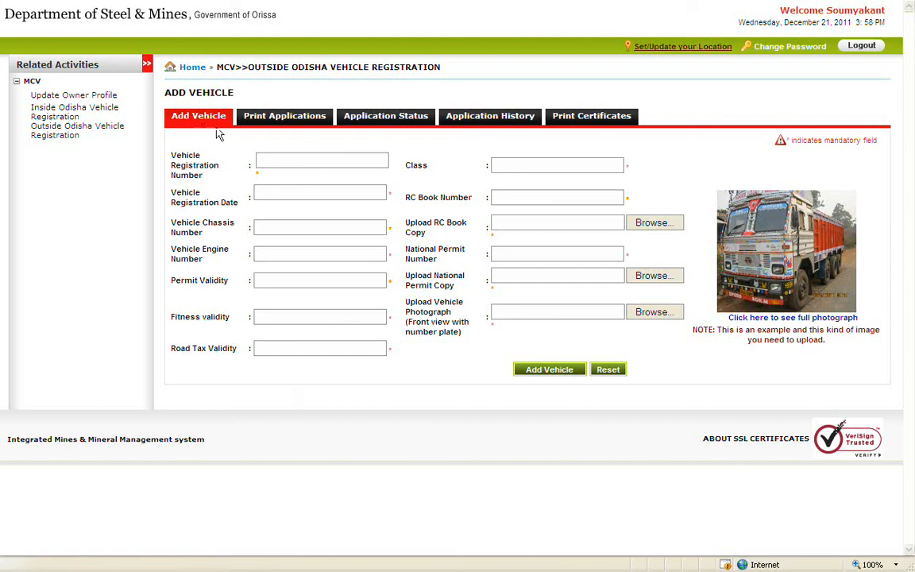
{"action": "left_click", "coordinate": [351, 159]}
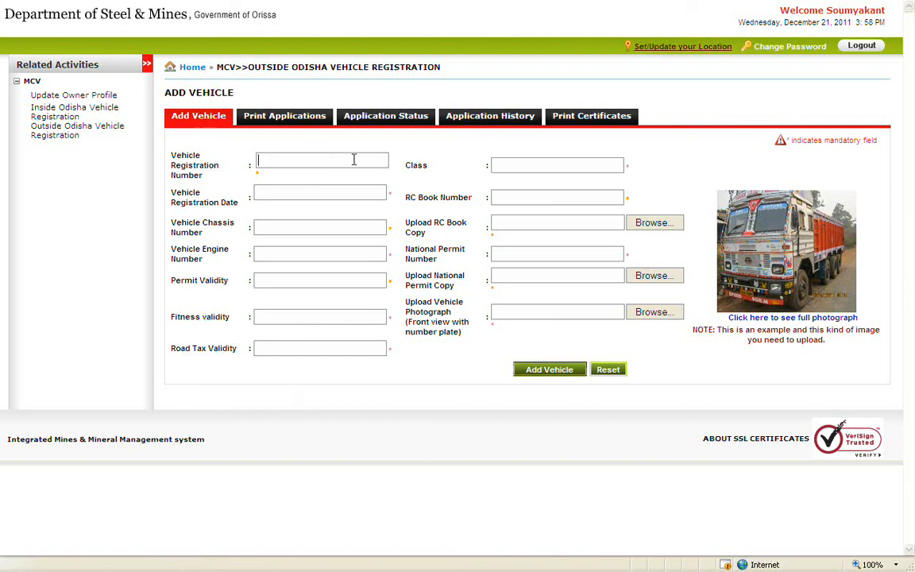
{"action": "type", "text": "RJGA5643"}
{"action": "left_click", "coordinate": [591, 164]}
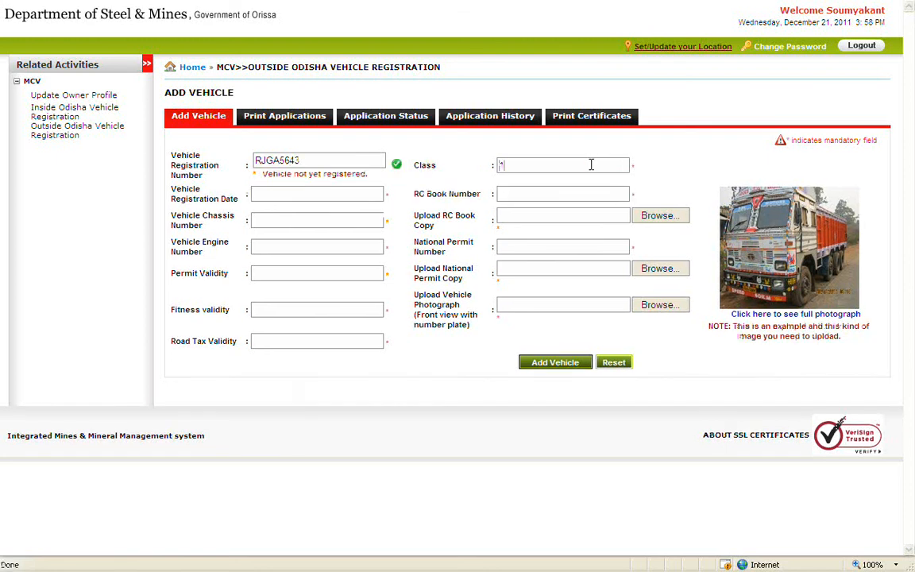
{"action": "type", "text": "1"}
{"action": "left_click", "coordinate": [377, 194]}
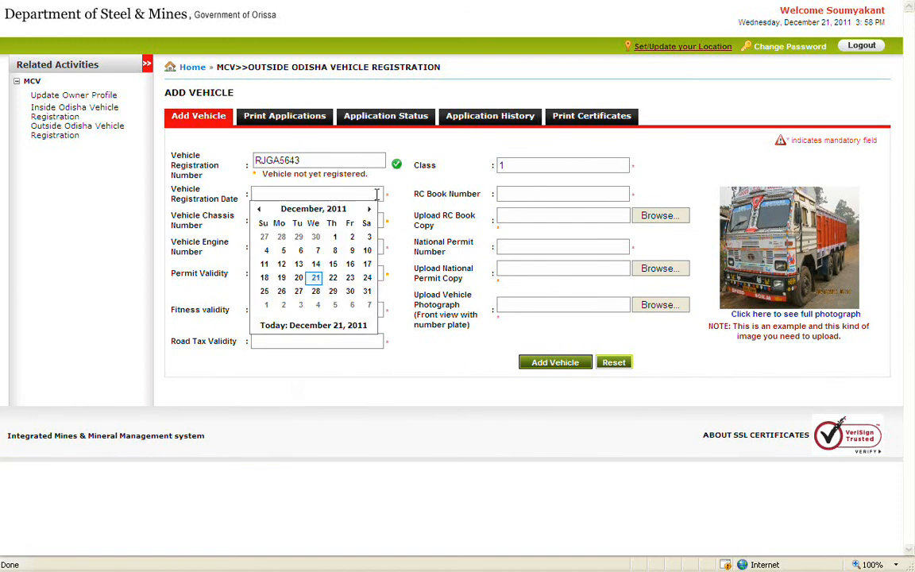
{"action": "left_click", "coordinate": [336, 251]}
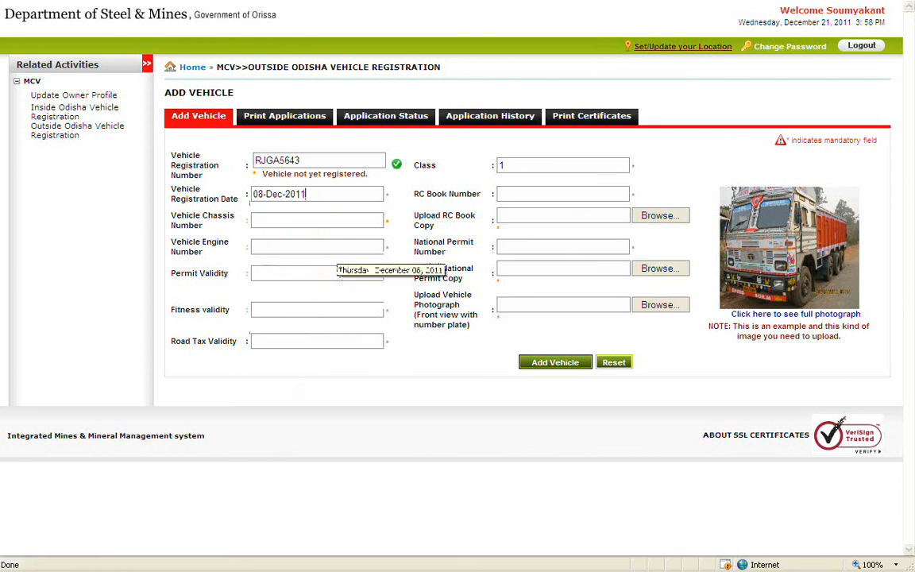
Enter RC book number 7654H9 and chassis number 5643ED.
{"action": "left_click", "coordinate": [611, 192]}
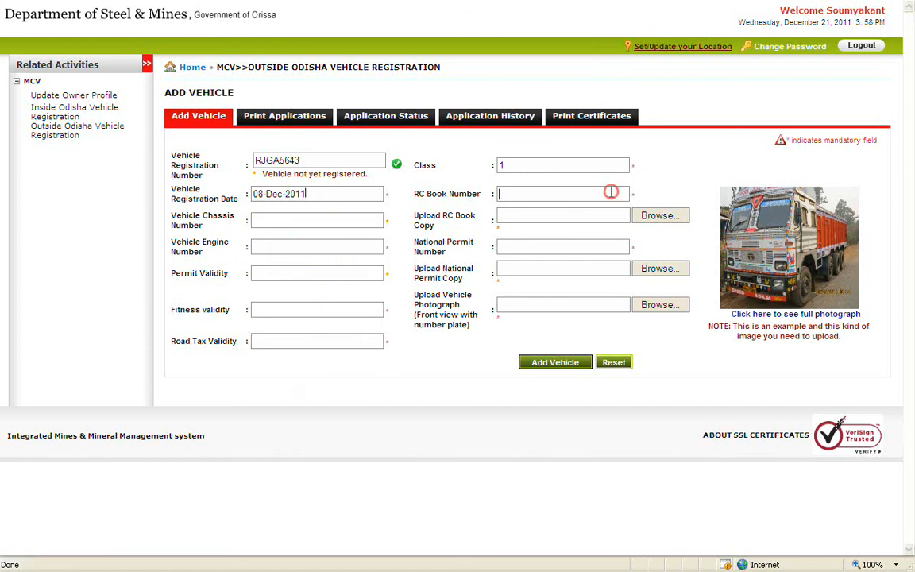
{"action": "type", "text": "7654H9"}
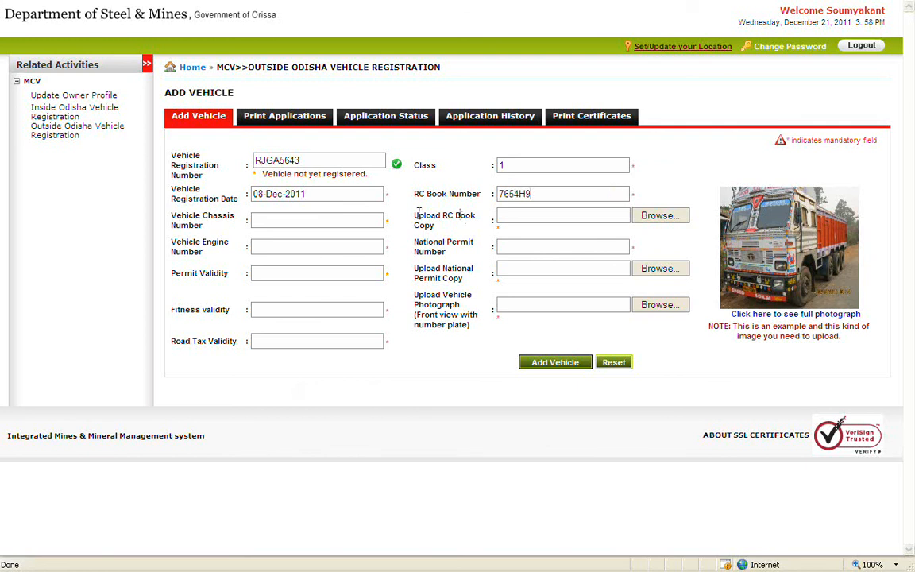
{"action": "left_click", "coordinate": [378, 221]}
{"action": "type", "text": "5643ED"}
Attach the RC Copy image and enter engine number 203L-567 and national permit 765436.
{"action": "left_click", "coordinate": [671, 215]}
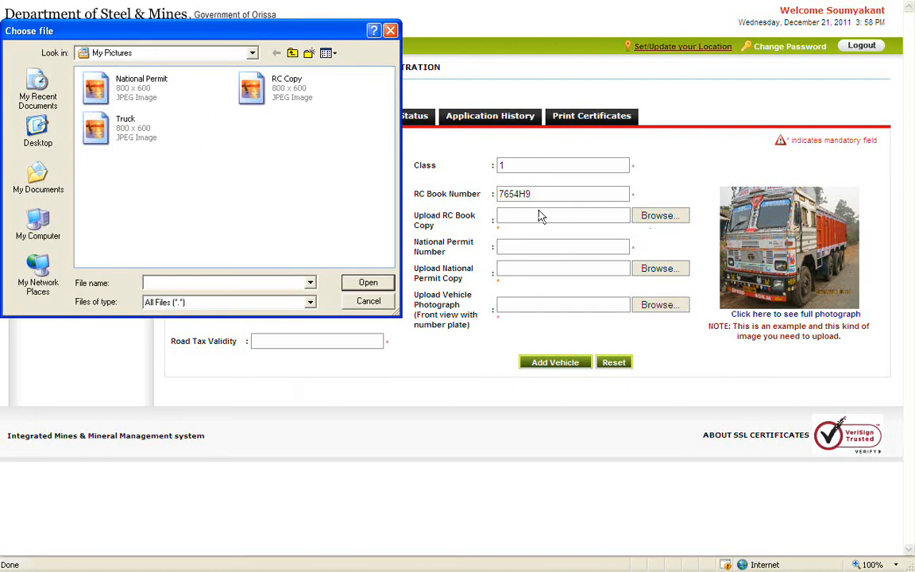
{"action": "double_click", "coordinate": [278, 89]}
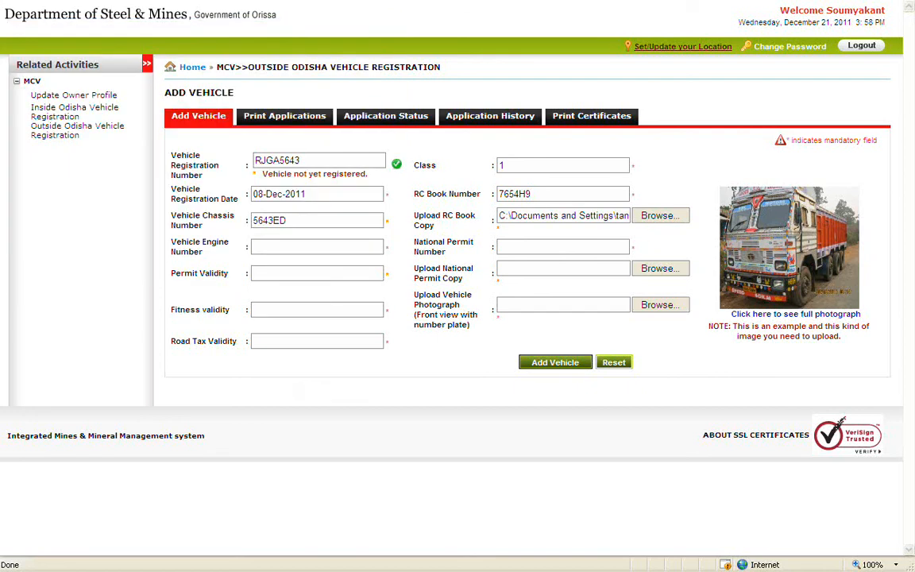
{"action": "left_click", "coordinate": [379, 244]}
{"action": "type", "text": "203L-567"}
{"action": "left_click", "coordinate": [595, 247]}
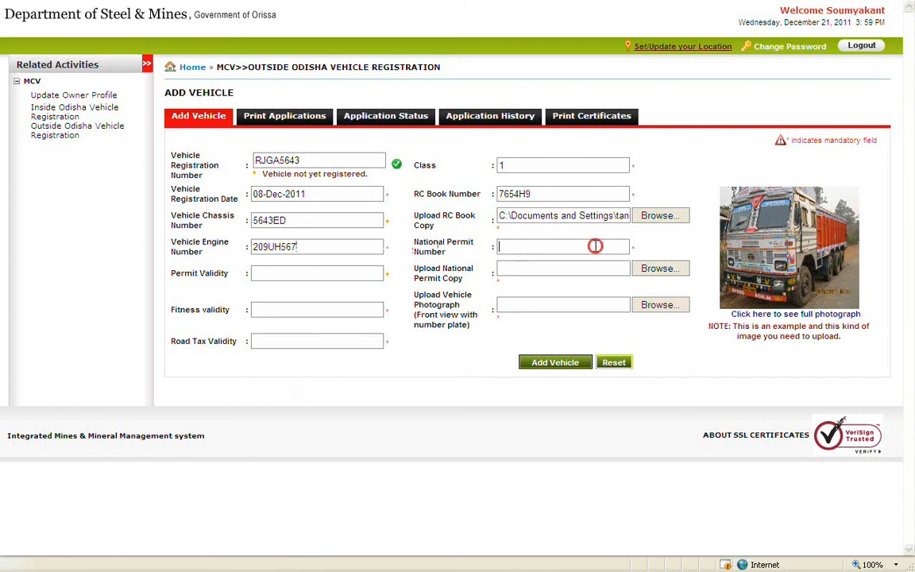
{"action": "type", "text": "765436"}
Set permit validity to 31-Jan-2012 and attach the National Permit image.
{"action": "left_click", "coordinate": [375, 272]}
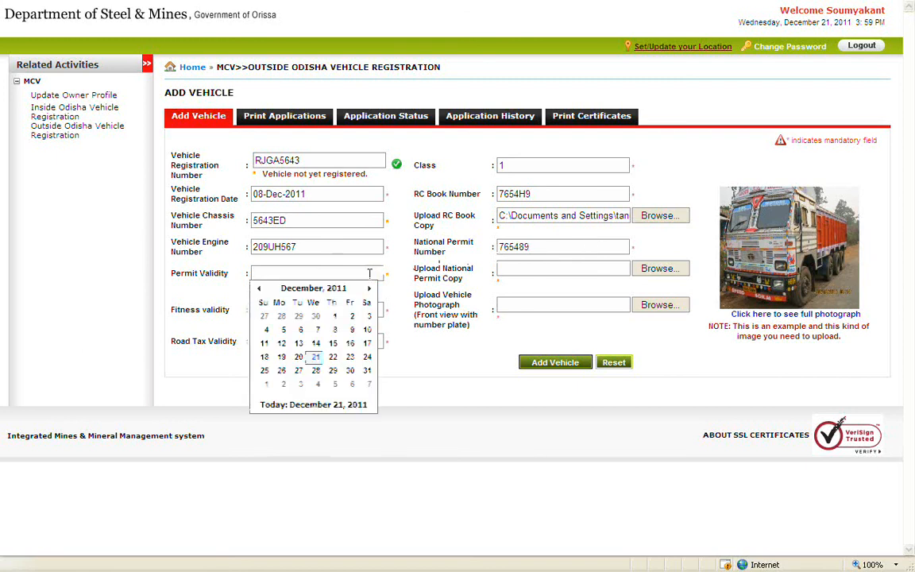
{"action": "left_click", "coordinate": [369, 291]}
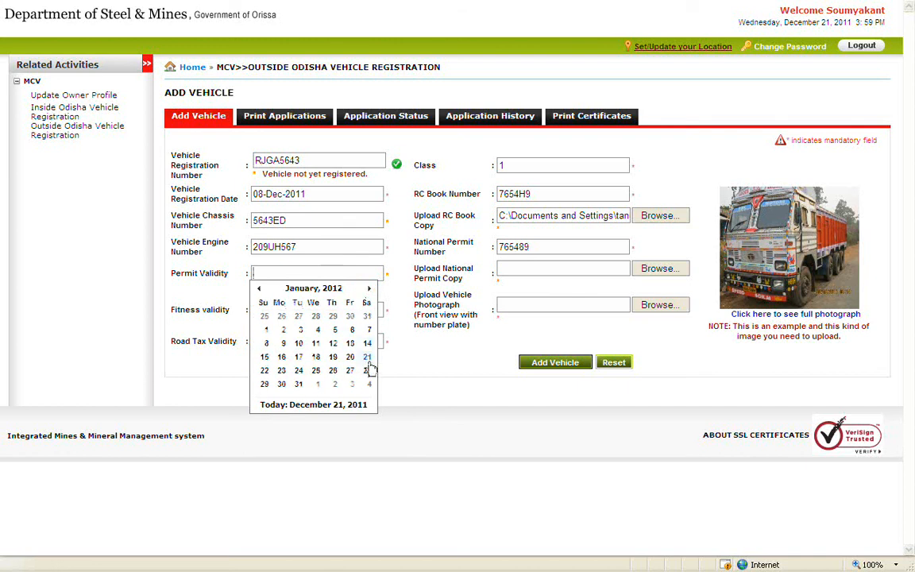
{"action": "left_click", "coordinate": [301, 384]}
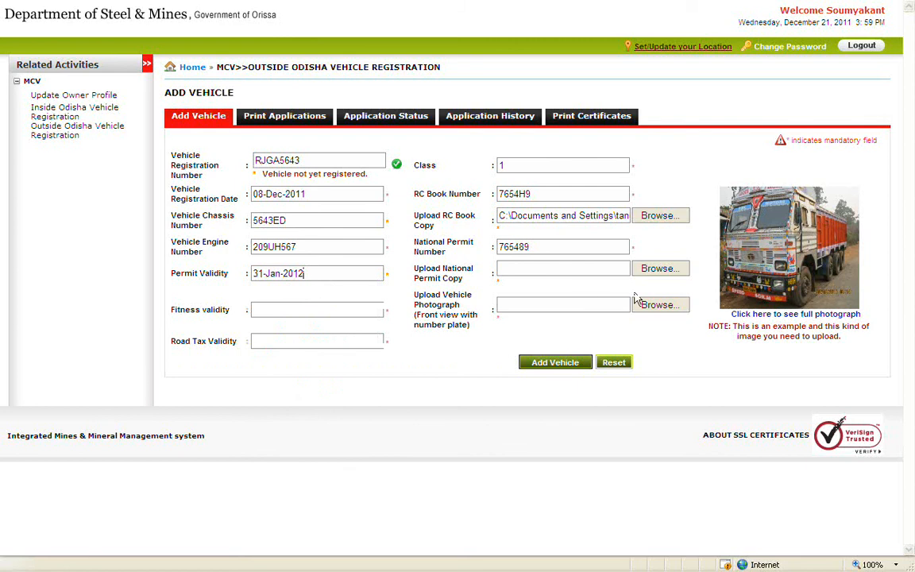
{"action": "left_click", "coordinate": [632, 268]}
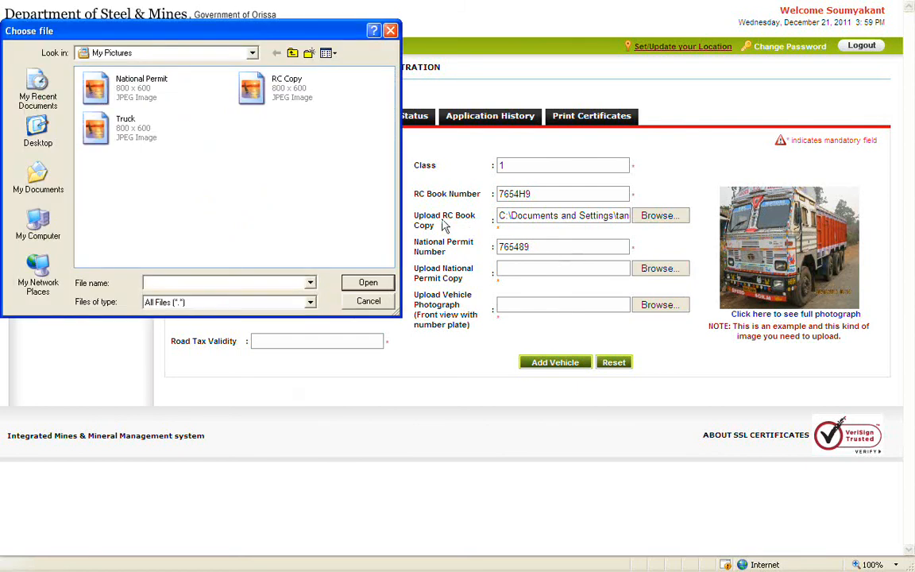
{"action": "double_click", "coordinate": [129, 89]}
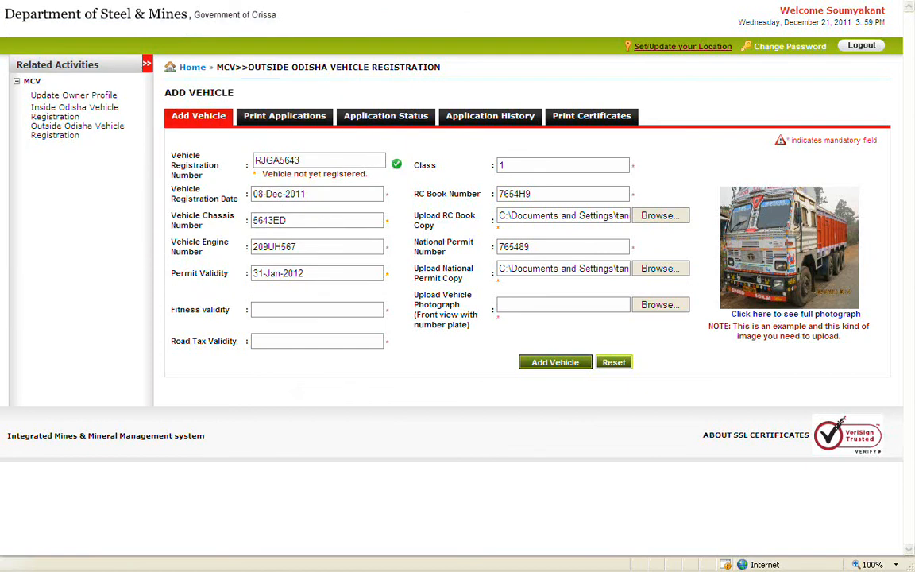
Set fitness validity to 31-Jan-2012 and attach the Truck image as vehicle photograph.
{"action": "left_click", "coordinate": [364, 311]}
{"action": "left_click", "coordinate": [371, 326]}
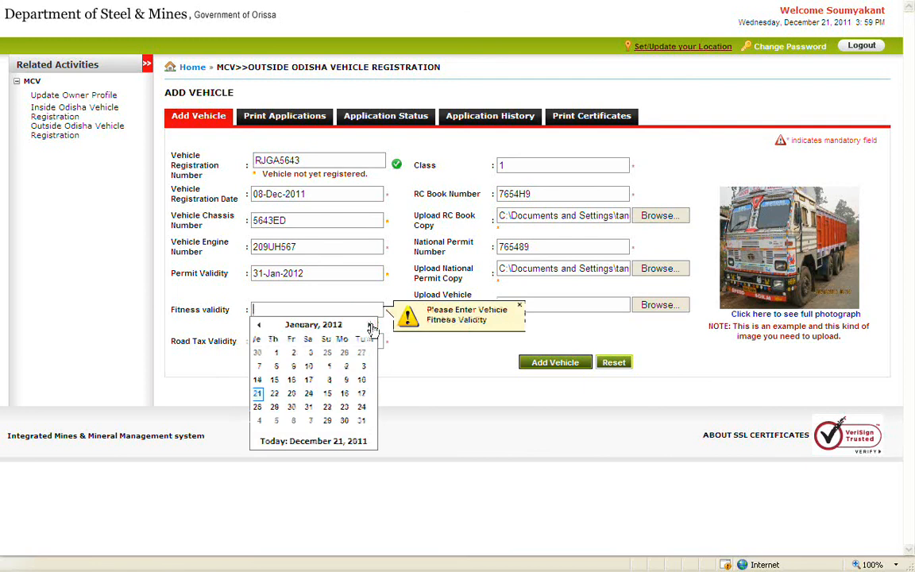
{"action": "left_click", "coordinate": [296, 421]}
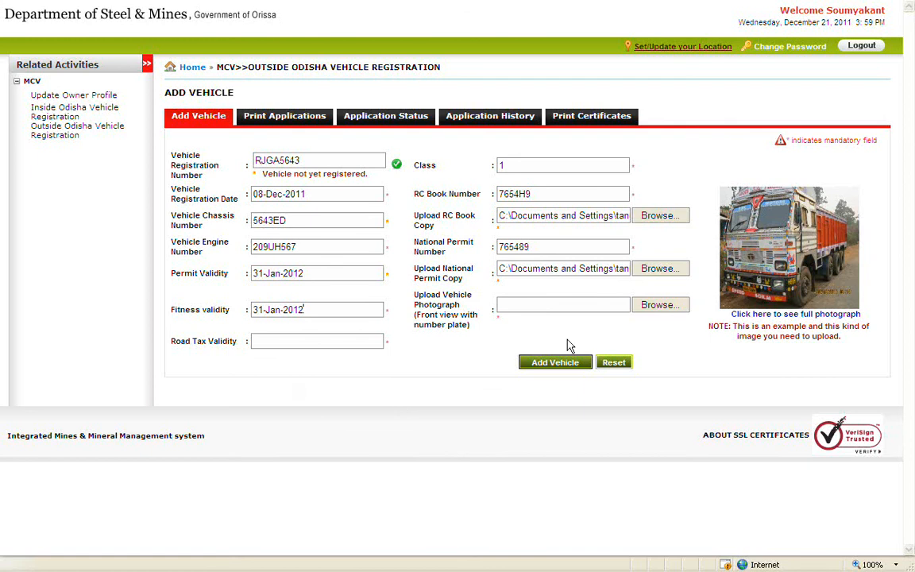
{"action": "left_click", "coordinate": [684, 309]}
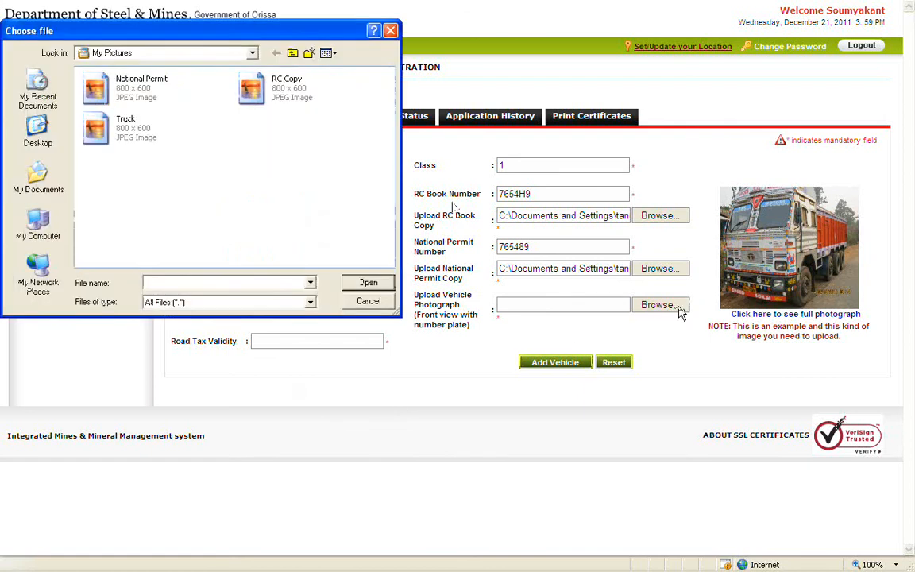
{"action": "left_click", "coordinate": [139, 135]}
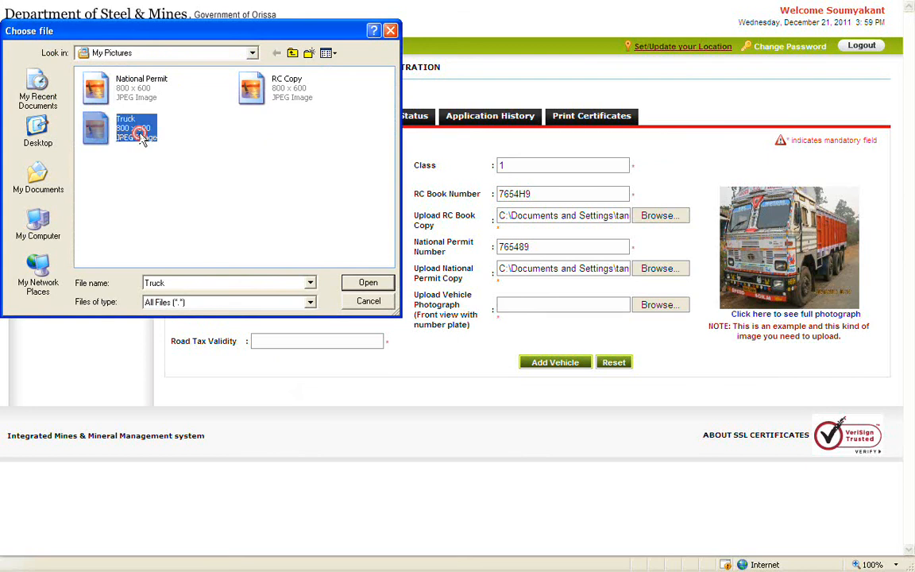
{"action": "double_click", "coordinate": [141, 136]}
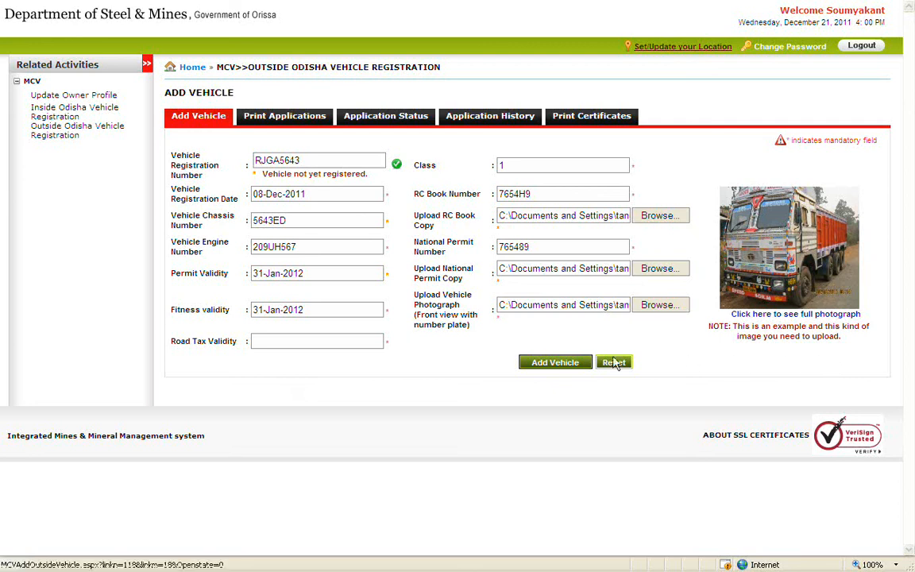
{"action": "left_click", "coordinate": [378, 340]}
{"action": "left_click", "coordinate": [370, 357]}
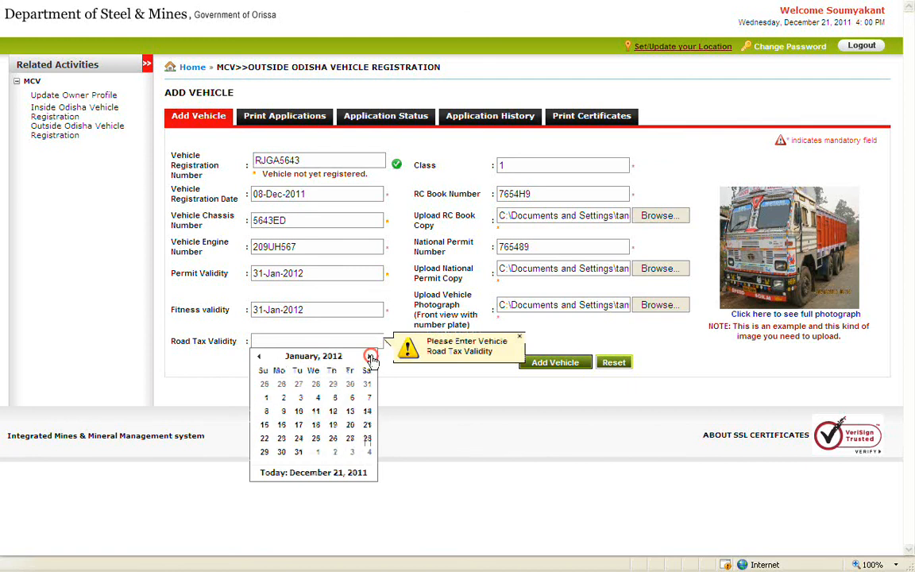
{"action": "left_click", "coordinate": [370, 356]}
{"action": "left_click", "coordinate": [370, 356]}
{"action": "left_click", "coordinate": [367, 438]}
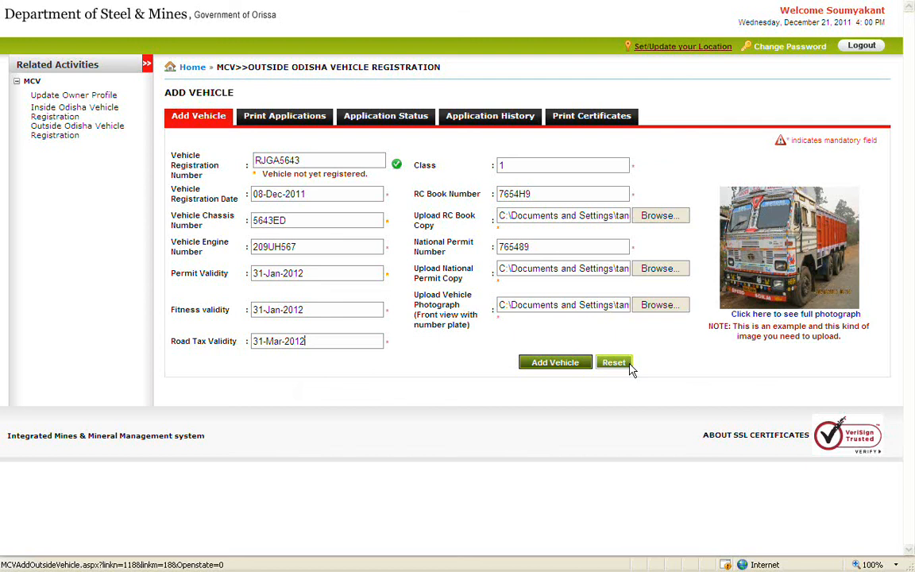
{"action": "left_click", "coordinate": [582, 364]}
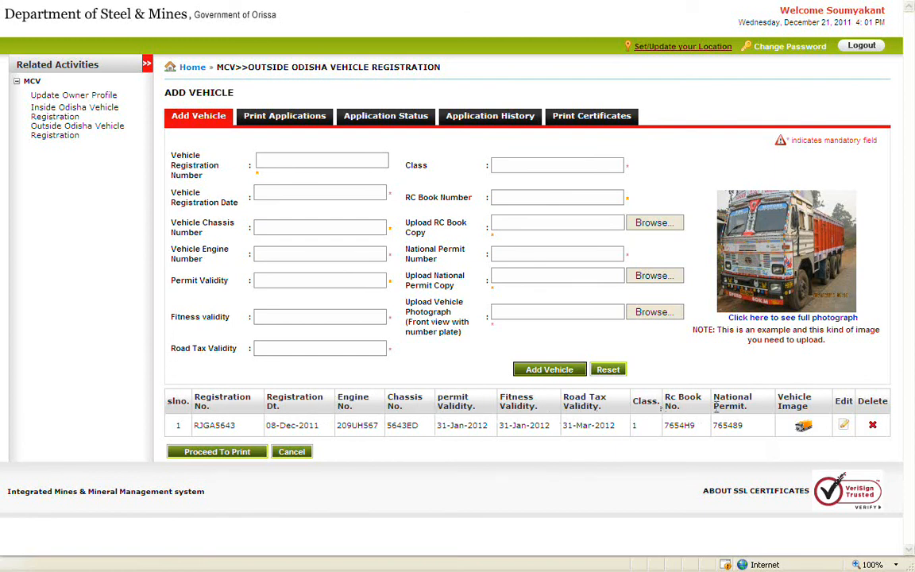
Choose Edit on the RJGA5643 vehicle row to bring up the edit confirmation.
{"action": "left_click", "coordinate": [842, 426]}
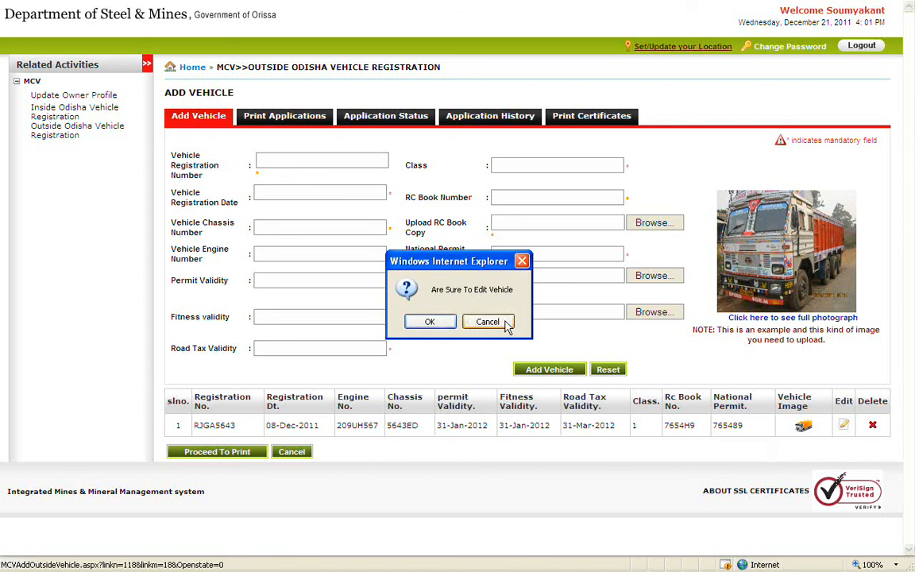
Confirm the edit and correct the chassis number to 5643ET.
{"action": "left_click", "coordinate": [429, 322]}
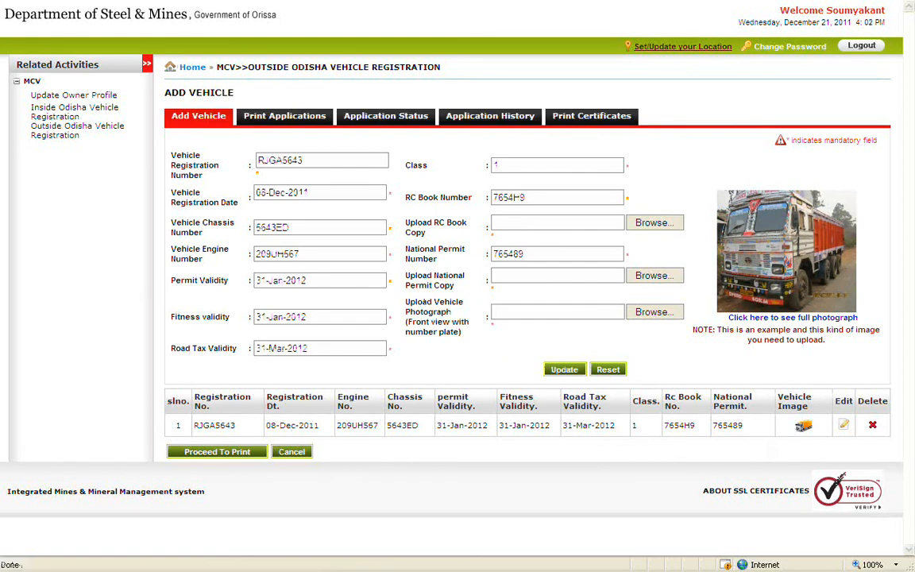
{"action": "left_click", "coordinate": [373, 230]}
{"action": "key", "text": "BackSpace"}
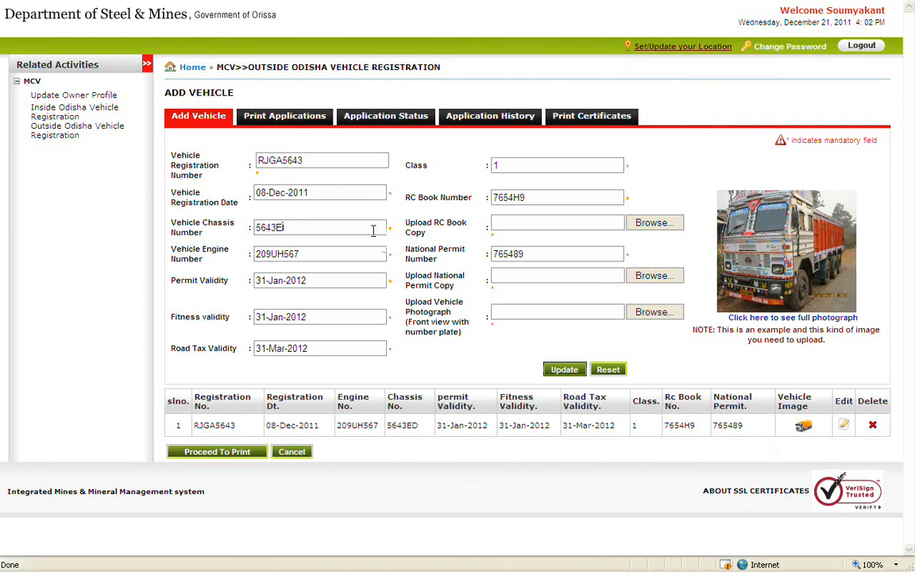
{"action": "type", "text": "T"}
Re-attach the RC Copy, National Permit and Truck images, then update the vehicle entry.
{"action": "left_click", "coordinate": [620, 223]}
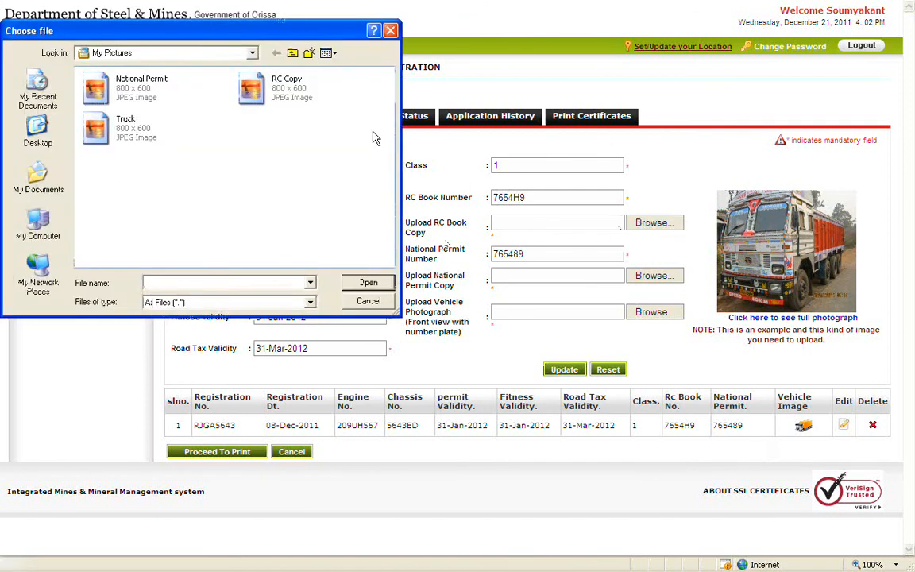
{"action": "double_click", "coordinate": [280, 86]}
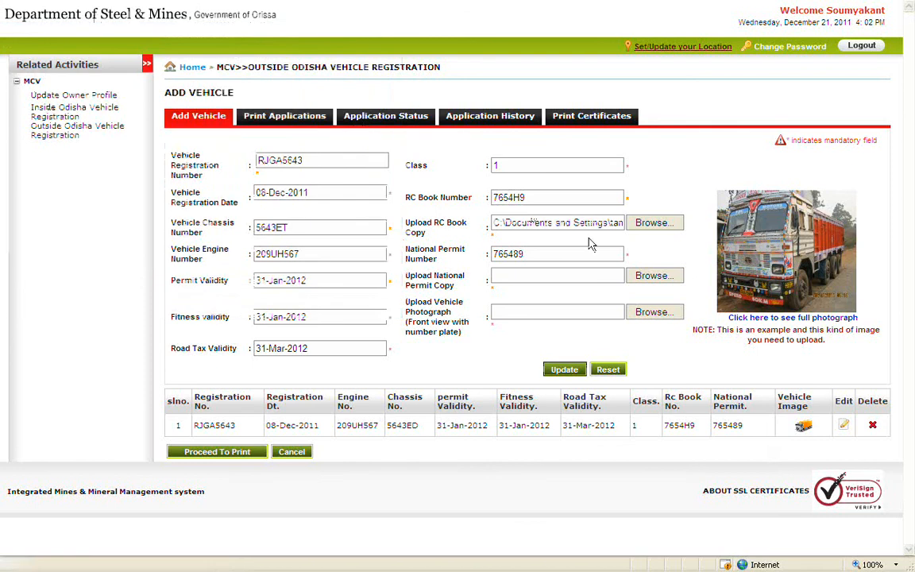
{"action": "left_click", "coordinate": [654, 274]}
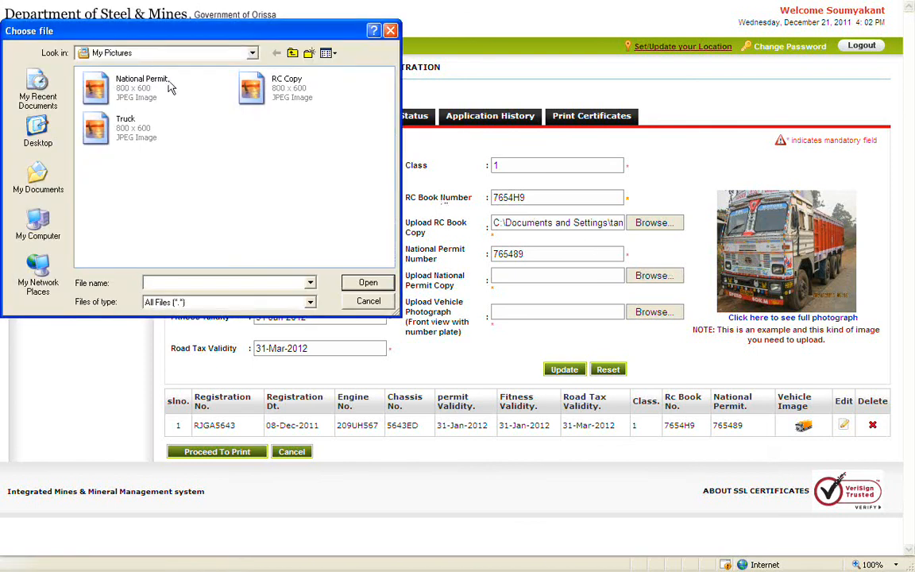
{"action": "double_click", "coordinate": [168, 88]}
{"action": "left_click", "coordinate": [669, 314]}
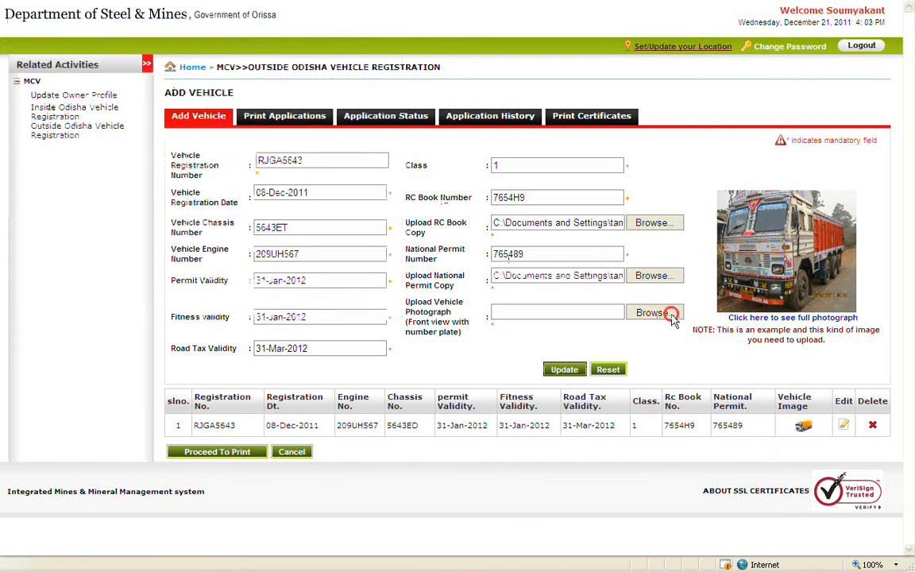
{"action": "double_click", "coordinate": [137, 130]}
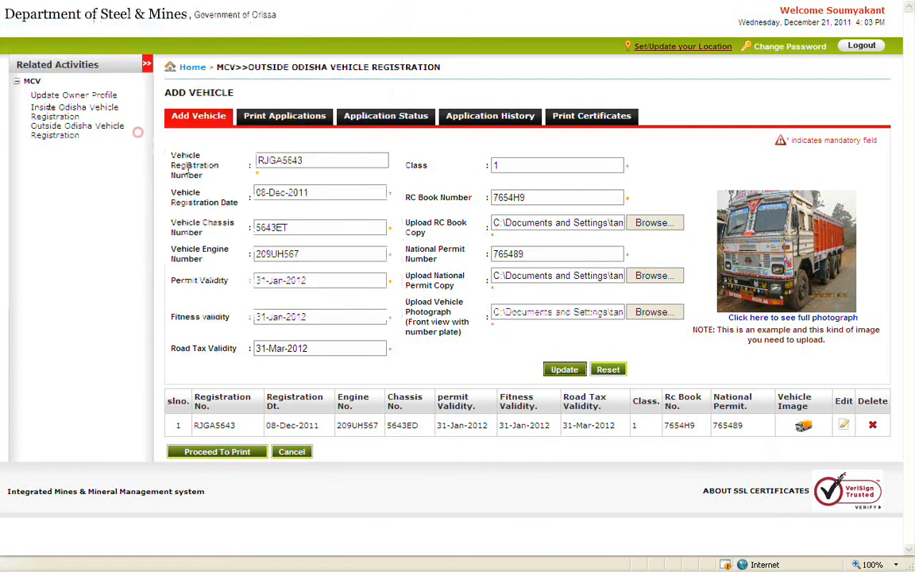
{"action": "left_click", "coordinate": [578, 372]}
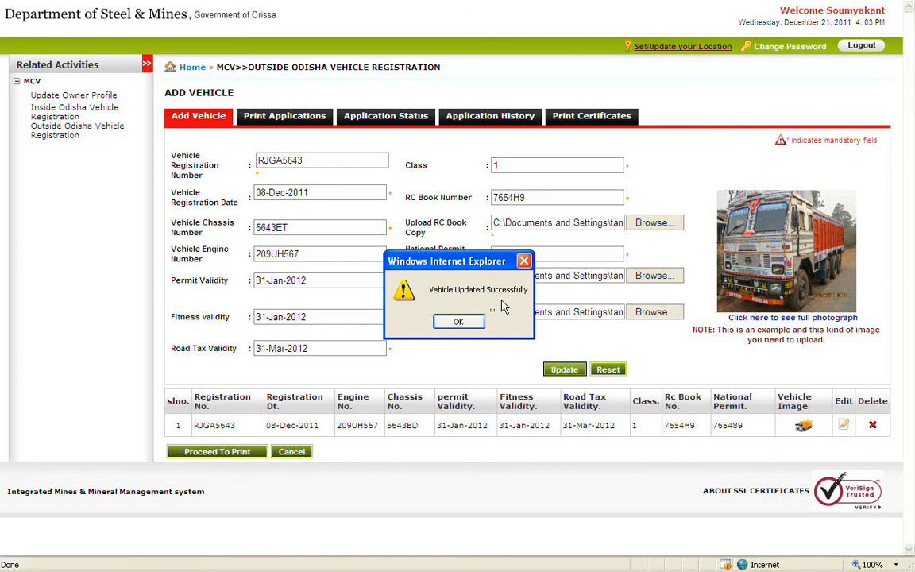
{"action": "left_click", "coordinate": [461, 322]}
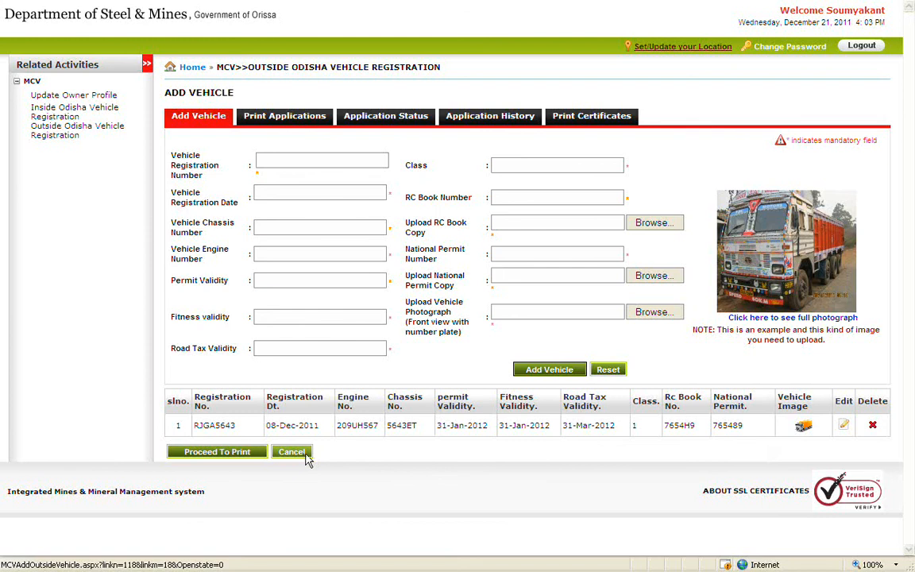
{"action": "left_click", "coordinate": [255, 456]}
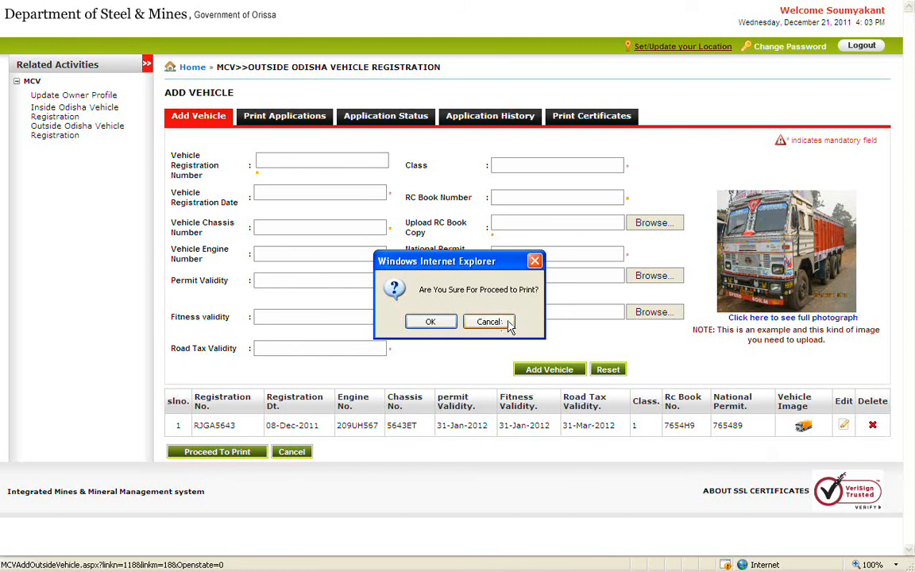
{"action": "left_click", "coordinate": [427, 321]}
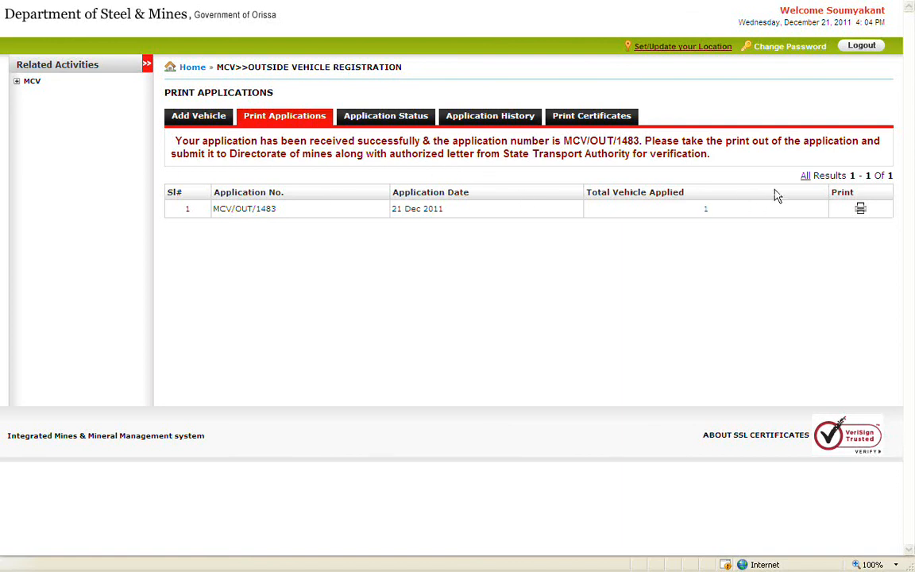
{"action": "left_click", "coordinate": [708, 212]}
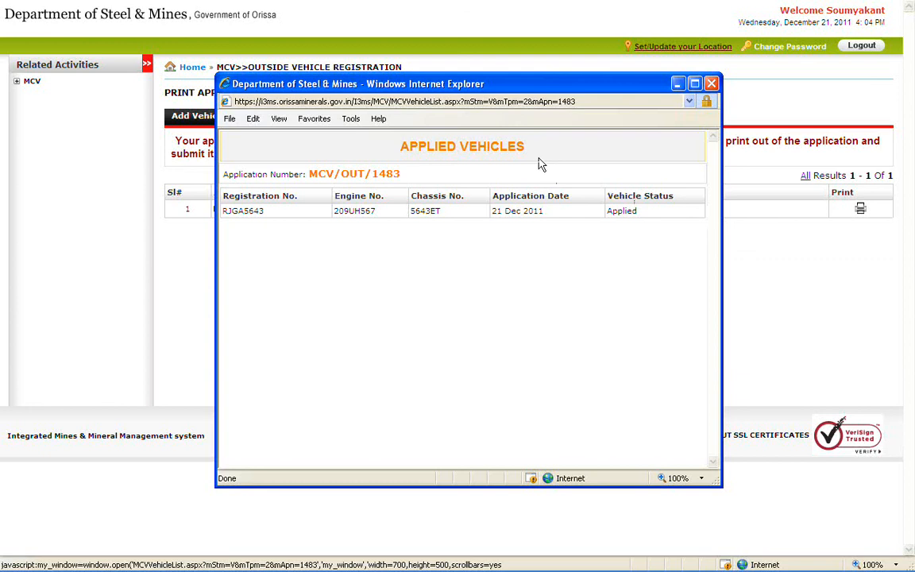
{"action": "left_click", "coordinate": [711, 83]}
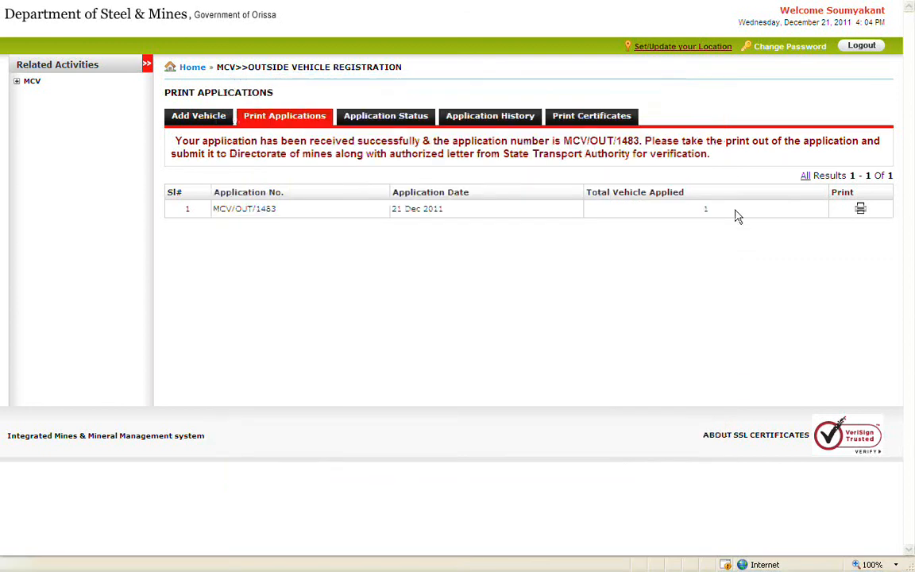
{"action": "left_click", "coordinate": [860, 211]}
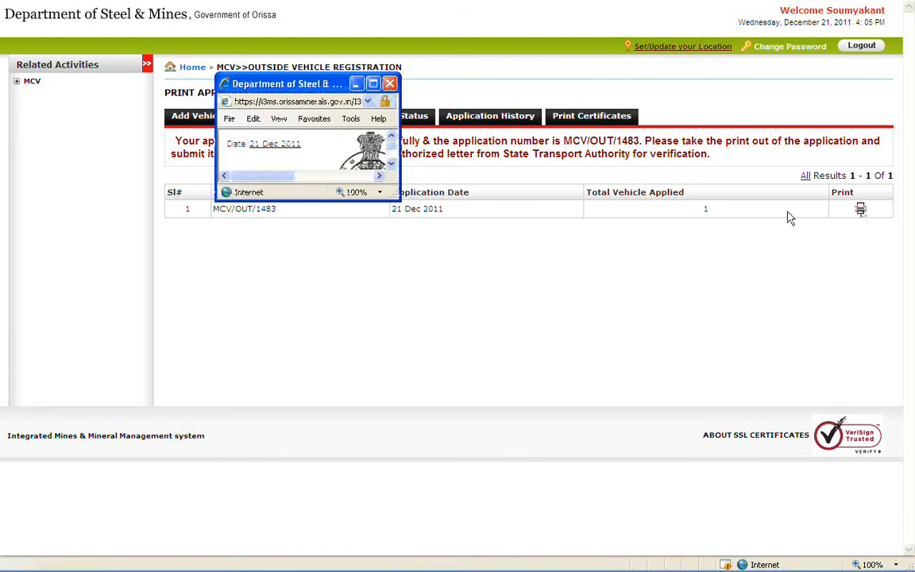
{"action": "left_click", "coordinate": [372, 84]}
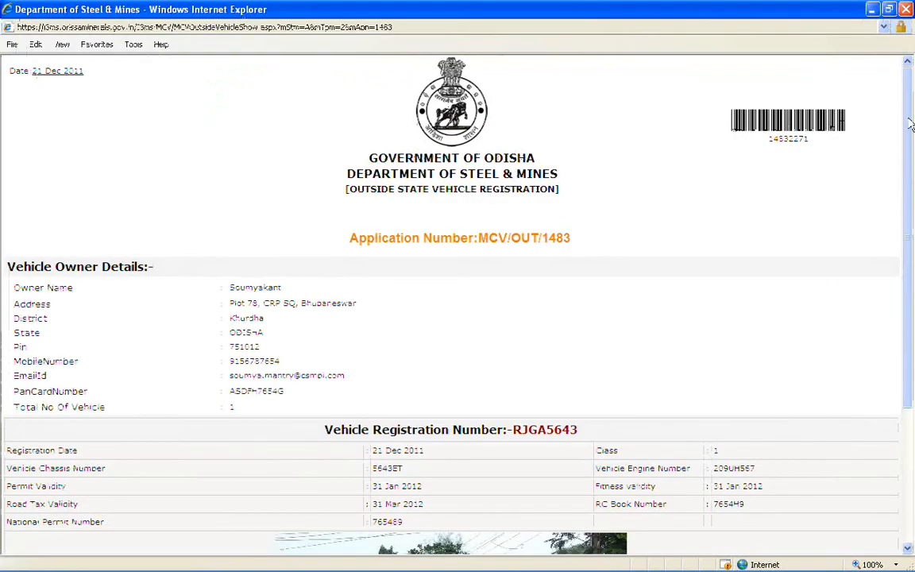
{"action": "scroll", "coordinate": [911, 197], "scroll_direction": "down", "scroll_amount": 3}
{"action": "scroll", "coordinate": [911, 197], "scroll_direction": "down", "scroll_amount": 3}
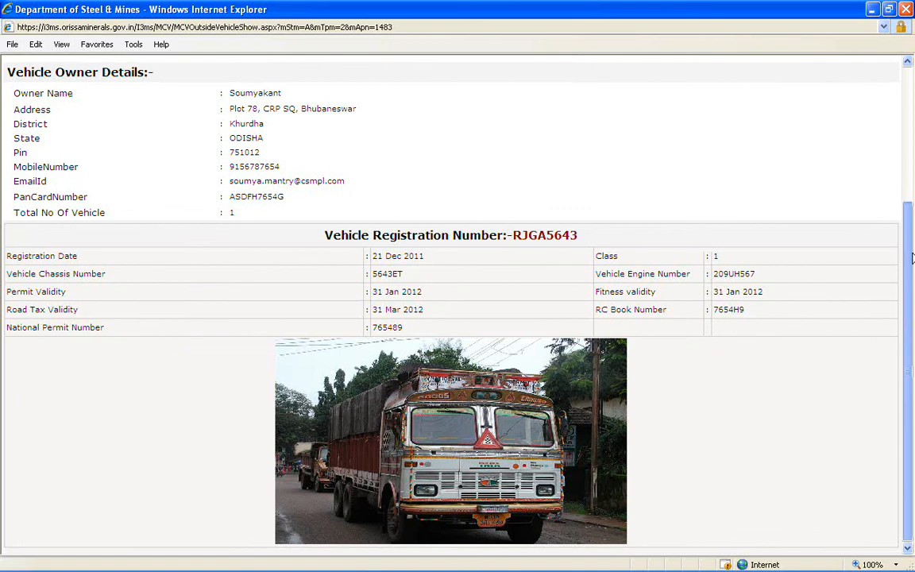
{"action": "scroll", "coordinate": [912, 180], "scroll_direction": "up", "scroll_amount": 3}
{"action": "scroll", "coordinate": [911, 180], "scroll_direction": "up", "scroll_amount": 2}
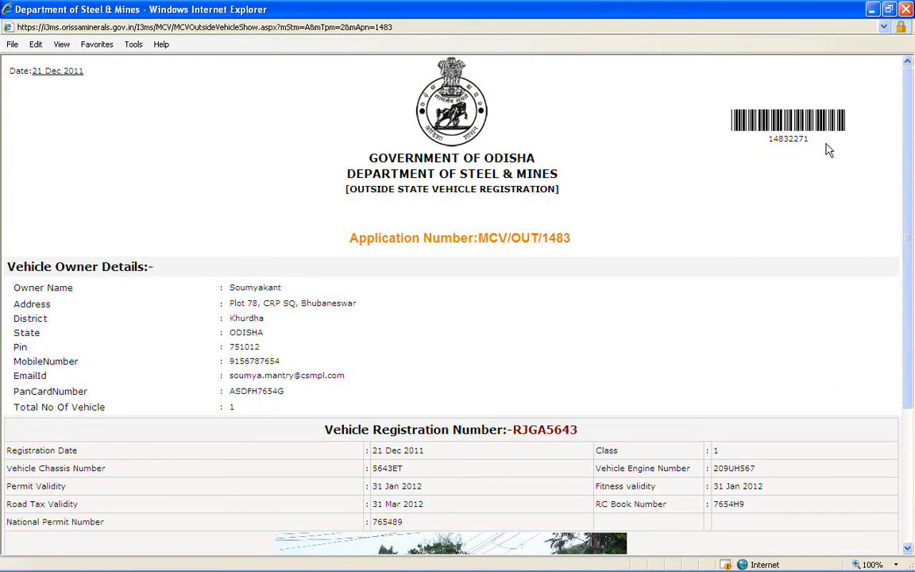
{"action": "left_click", "coordinate": [905, 9]}
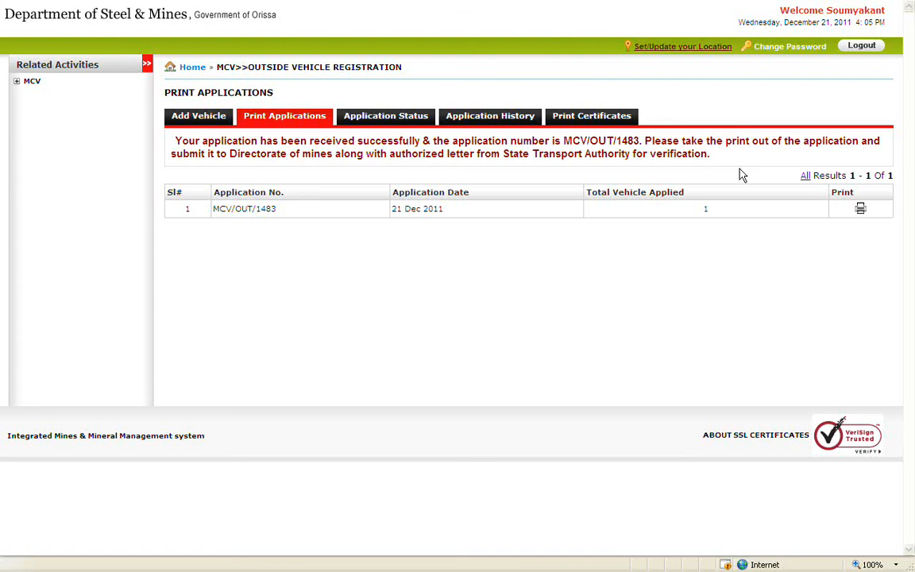
Search Application Status from 01-Dec-2011 to 21-Dec-2011, then move to Application History.
{"action": "left_click", "coordinate": [383, 126]}
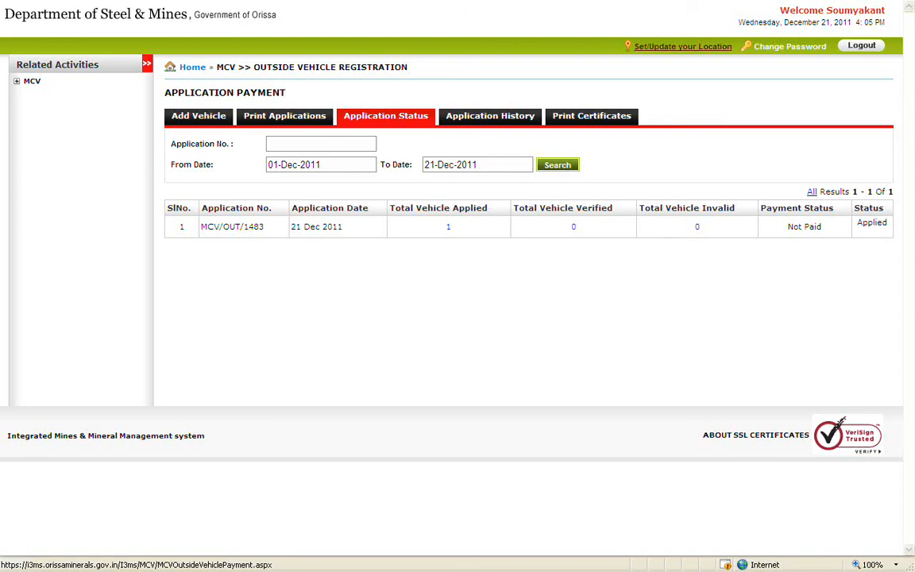
{"action": "left_click", "coordinate": [372, 143]}
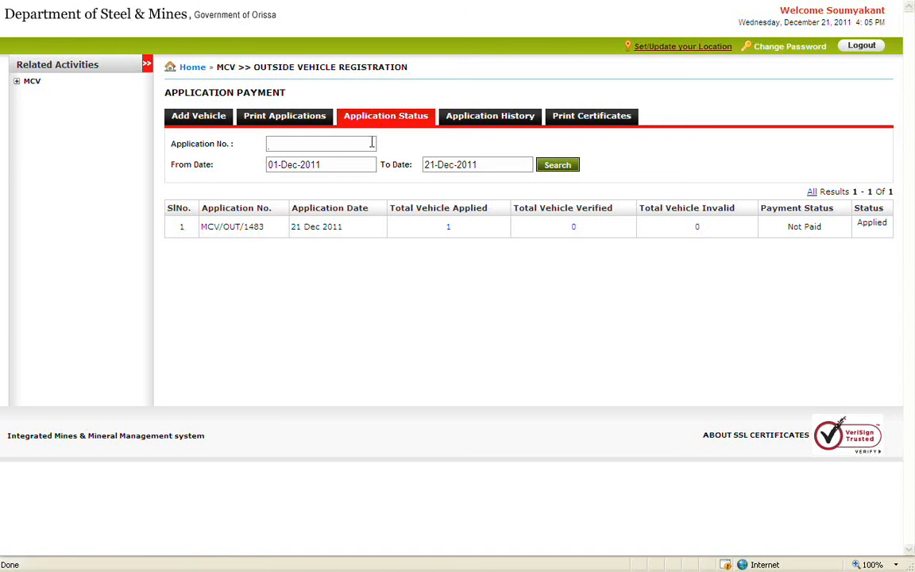
{"action": "left_click", "coordinate": [338, 165]}
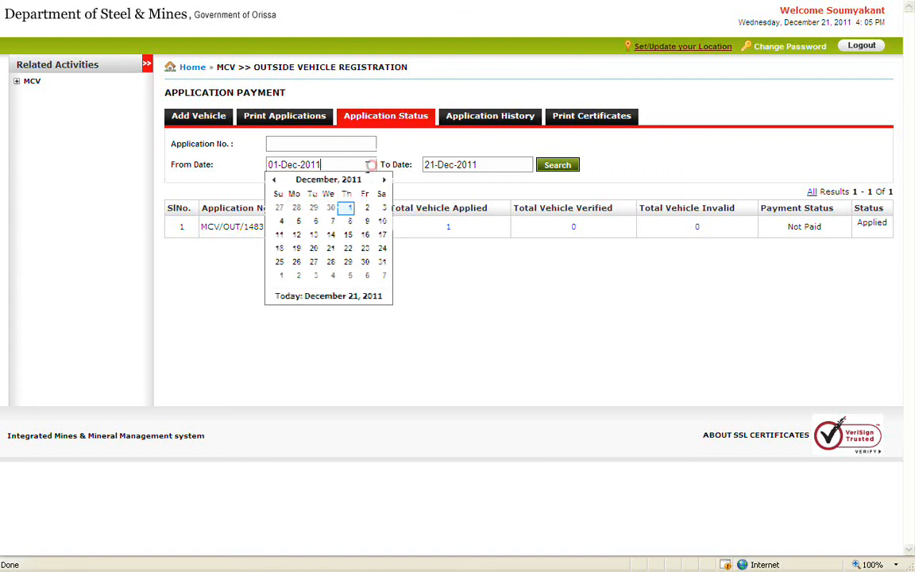
{"action": "left_click", "coordinate": [350, 206]}
{"action": "left_click", "coordinate": [520, 164]}
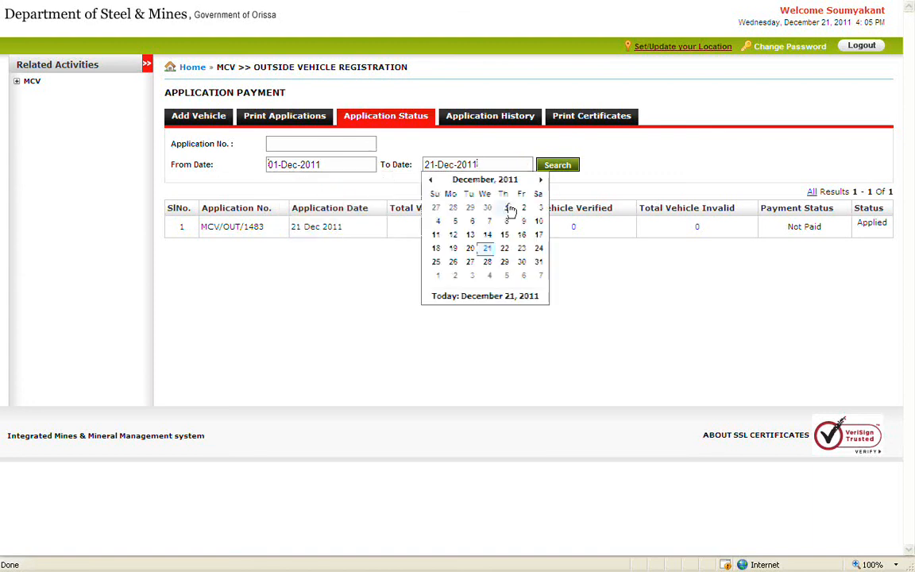
{"action": "left_click", "coordinate": [486, 248]}
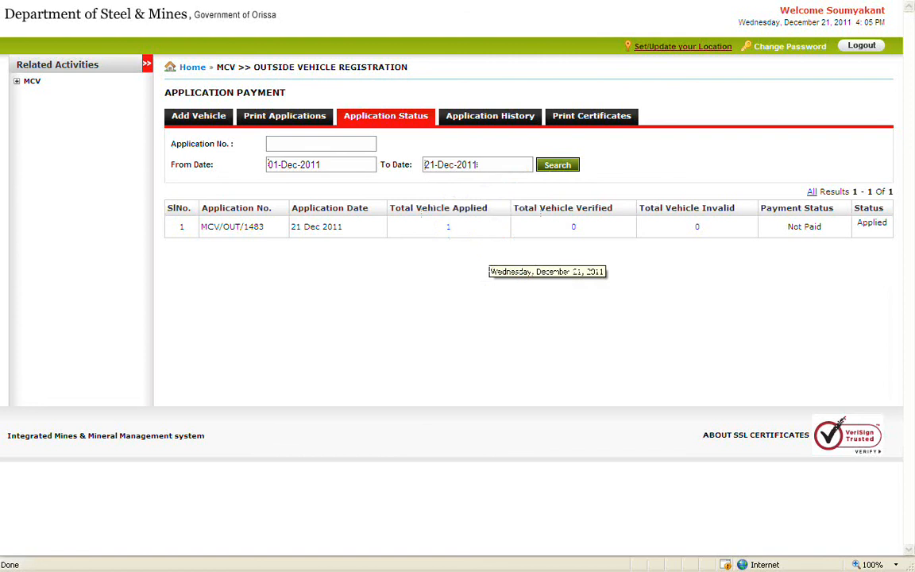
{"action": "left_click", "coordinate": [577, 176]}
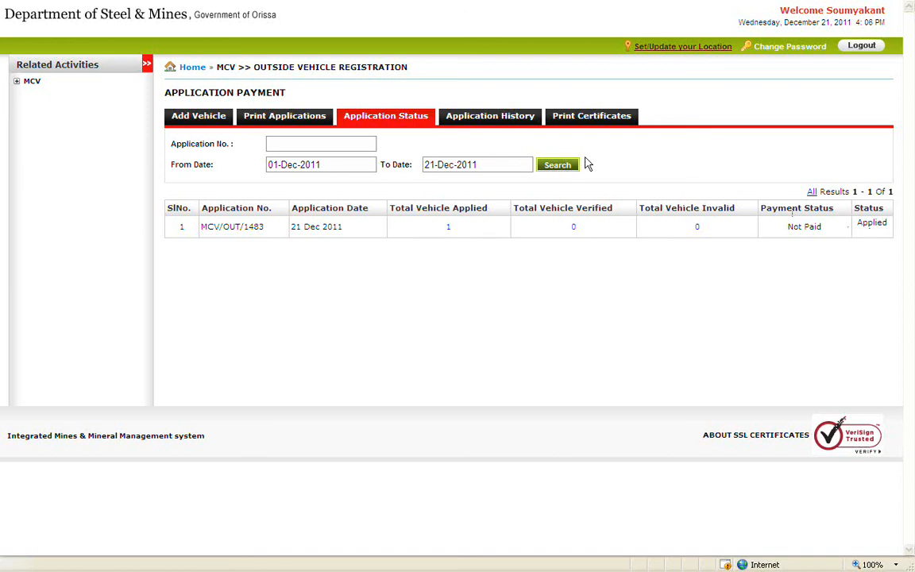
{"action": "left_click", "coordinate": [476, 126]}
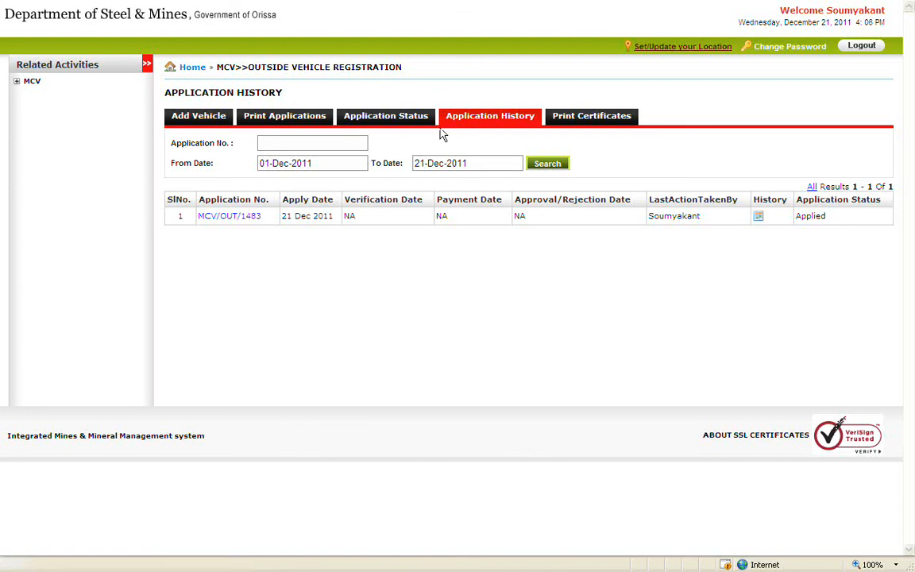
Search Application History from 01-Dec-2011 to 21-Dec-2011.
{"action": "left_click", "coordinate": [362, 143]}
{"action": "left_click", "coordinate": [365, 160]}
{"action": "left_click", "coordinate": [339, 202]}
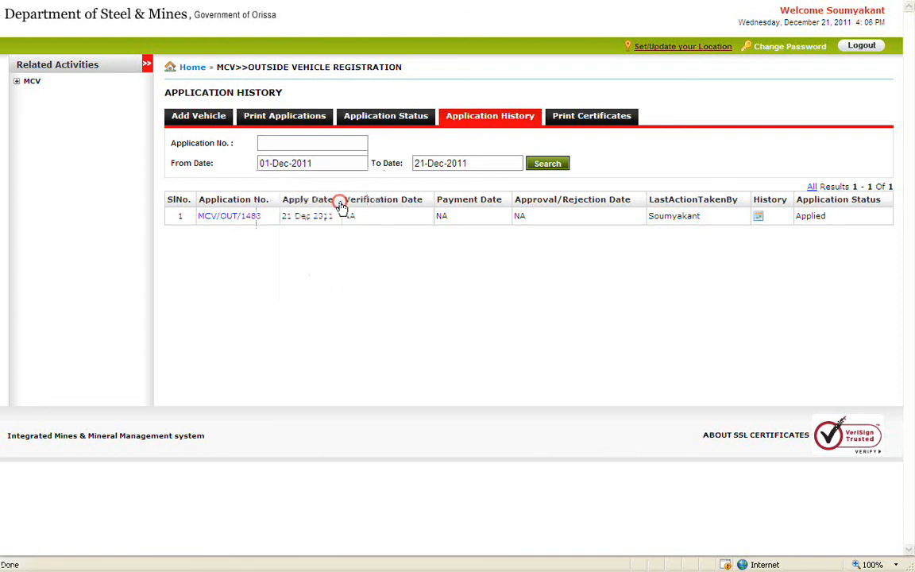
{"action": "left_click", "coordinate": [506, 161]}
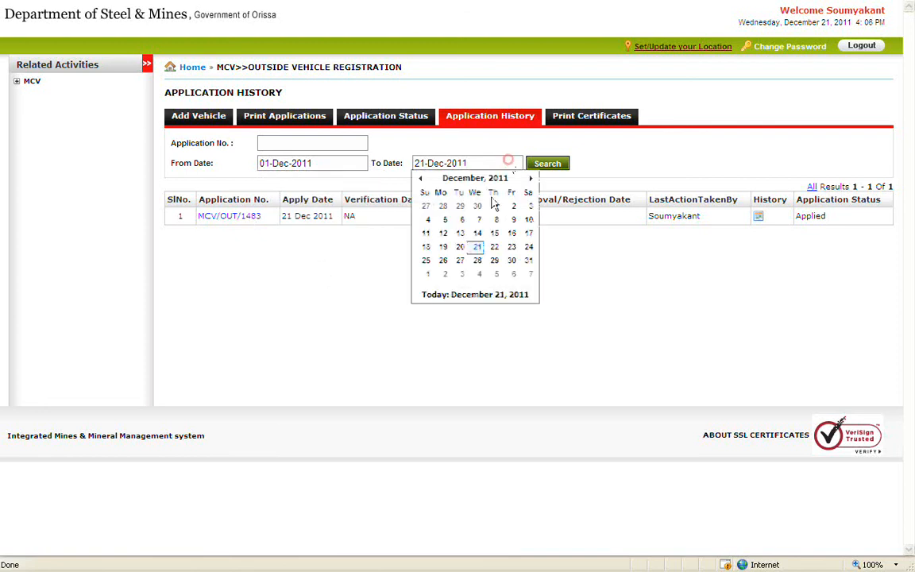
{"action": "left_click", "coordinate": [478, 249]}
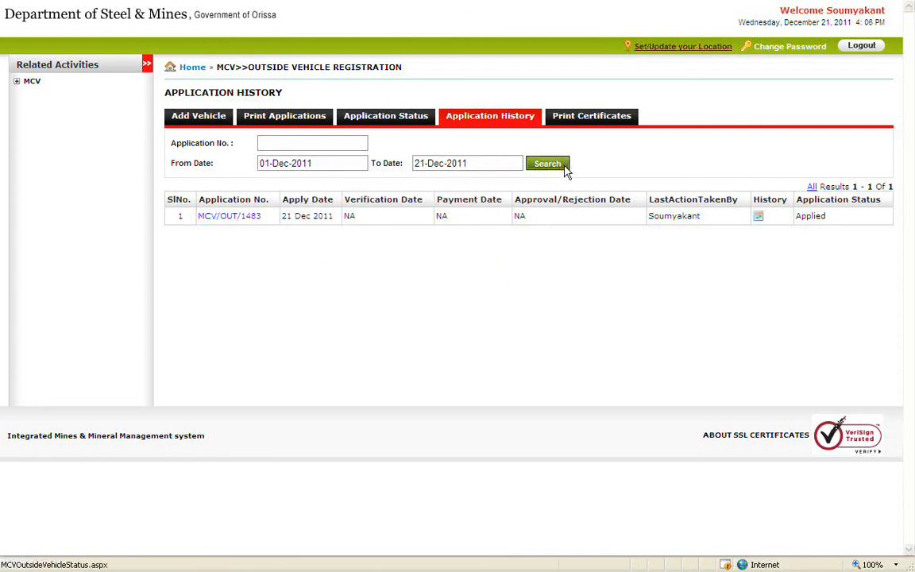
{"action": "left_click", "coordinate": [565, 168]}
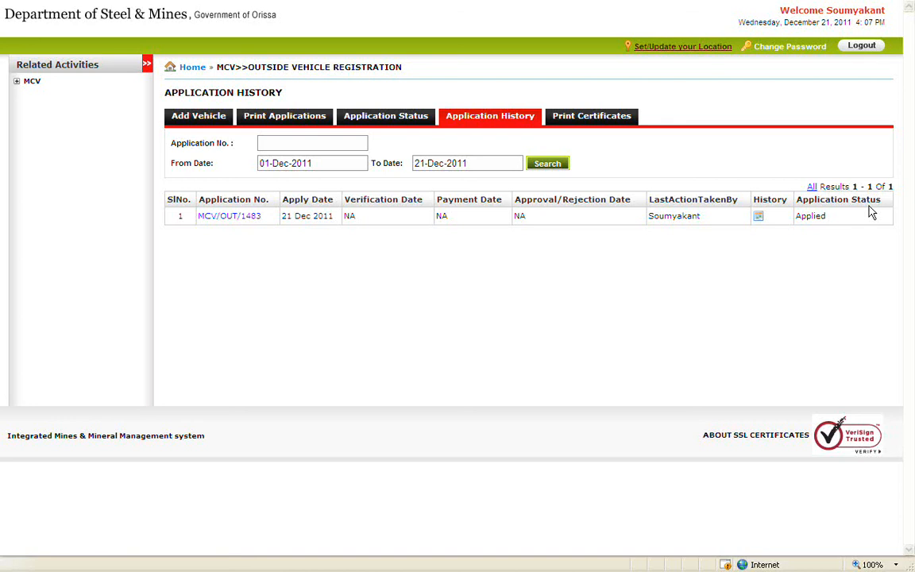
{"action": "left_click", "coordinate": [236, 216]}
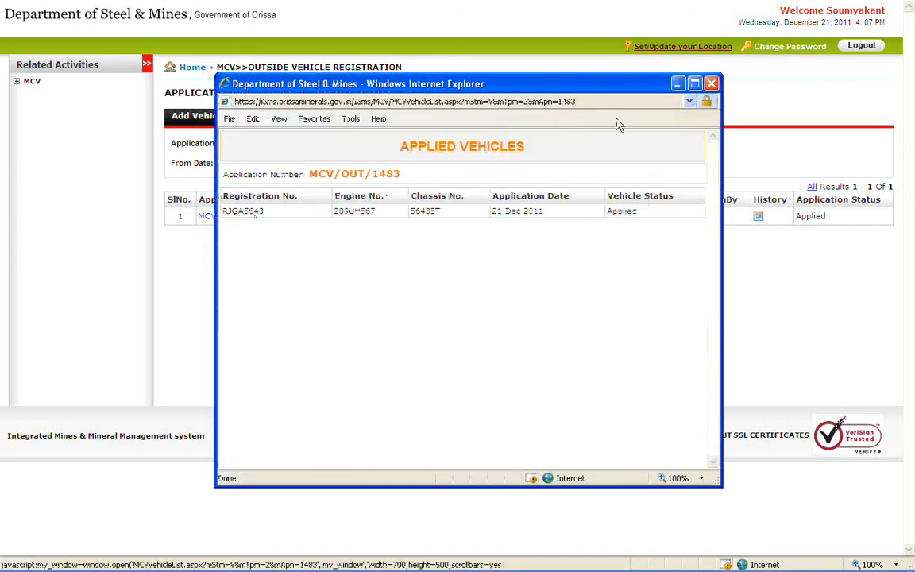
{"action": "left_click", "coordinate": [710, 83]}
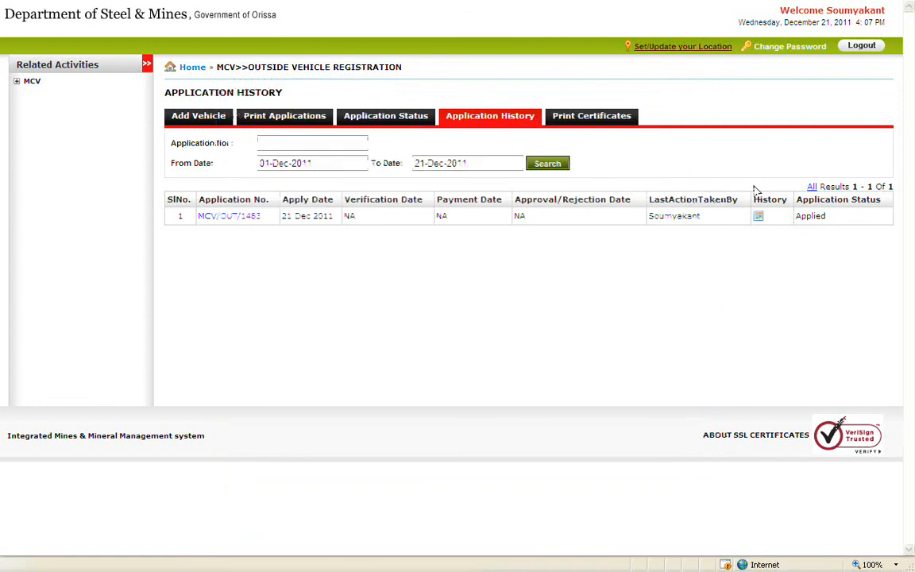
{"action": "left_click", "coordinate": [759, 219]}
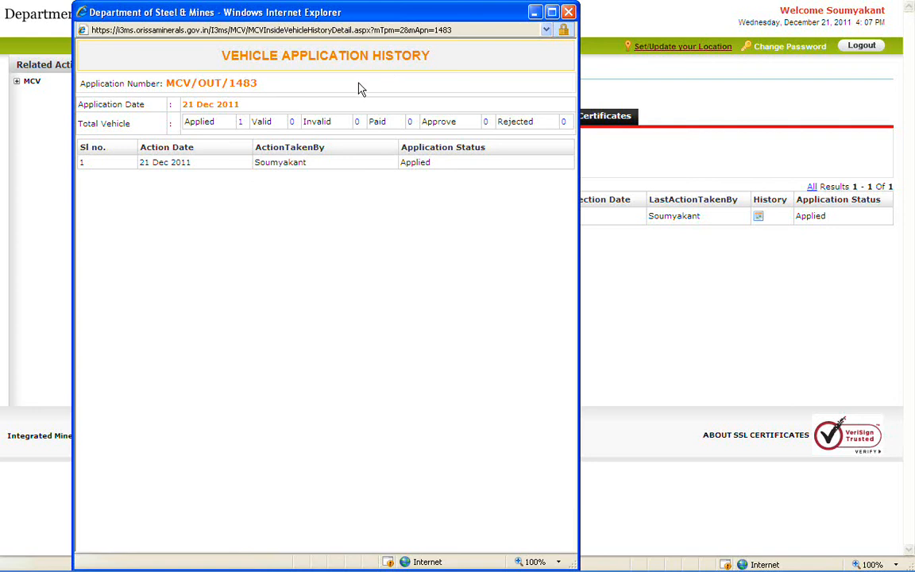
{"action": "left_click", "coordinate": [568, 12]}
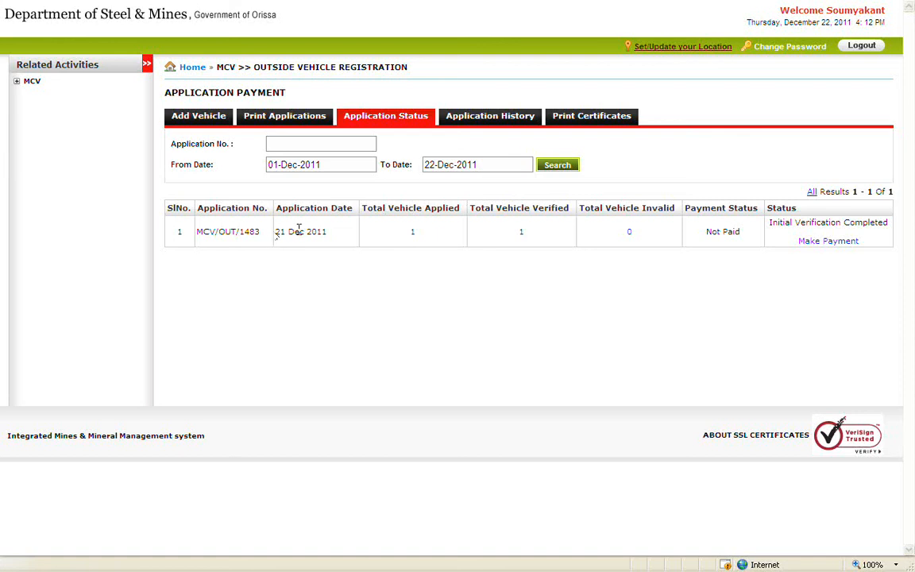
Check the applied and verified vehicle lists, then open Make Payment showing Rs.500 total.
{"action": "left_click", "coordinate": [413, 231]}
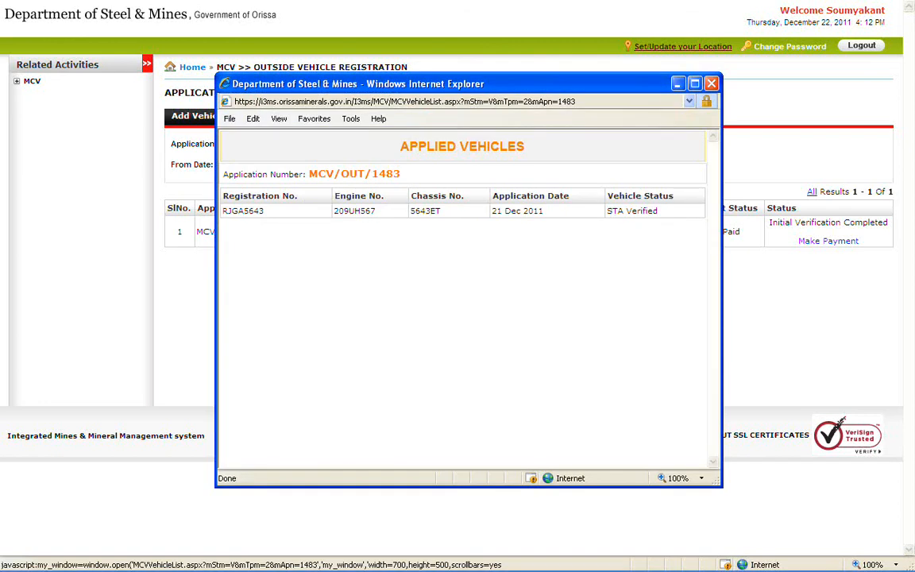
{"action": "left_click", "coordinate": [711, 85]}
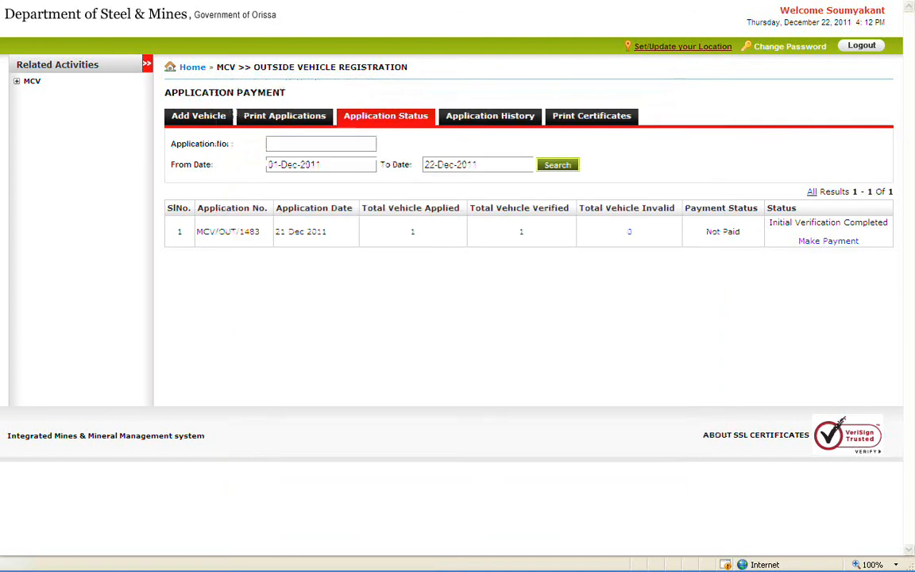
{"action": "left_click", "coordinate": [522, 232]}
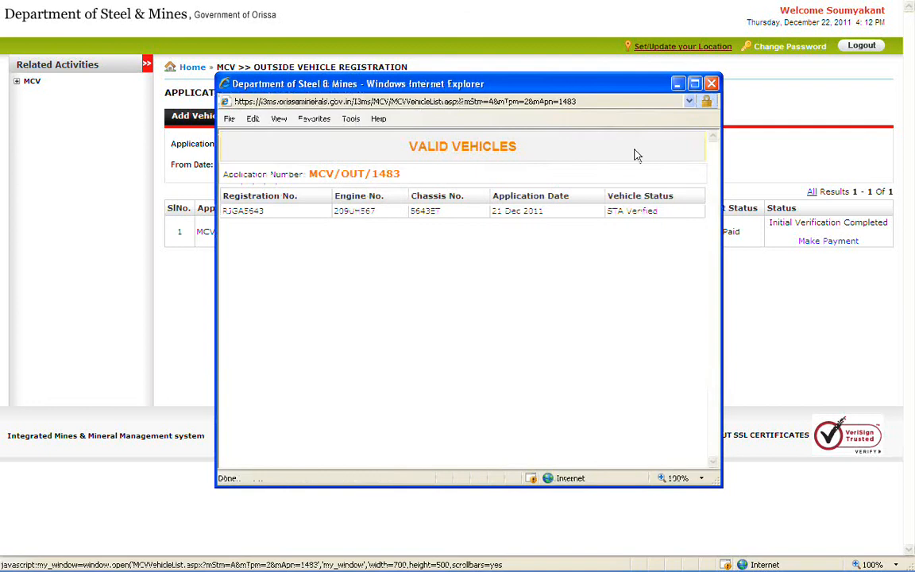
{"action": "left_click", "coordinate": [711, 84]}
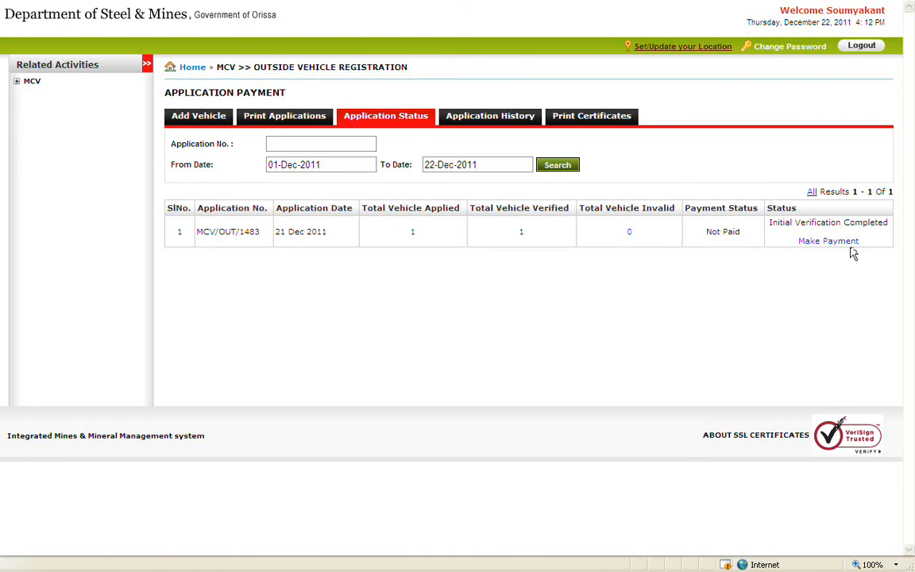
{"action": "left_click", "coordinate": [826, 243]}
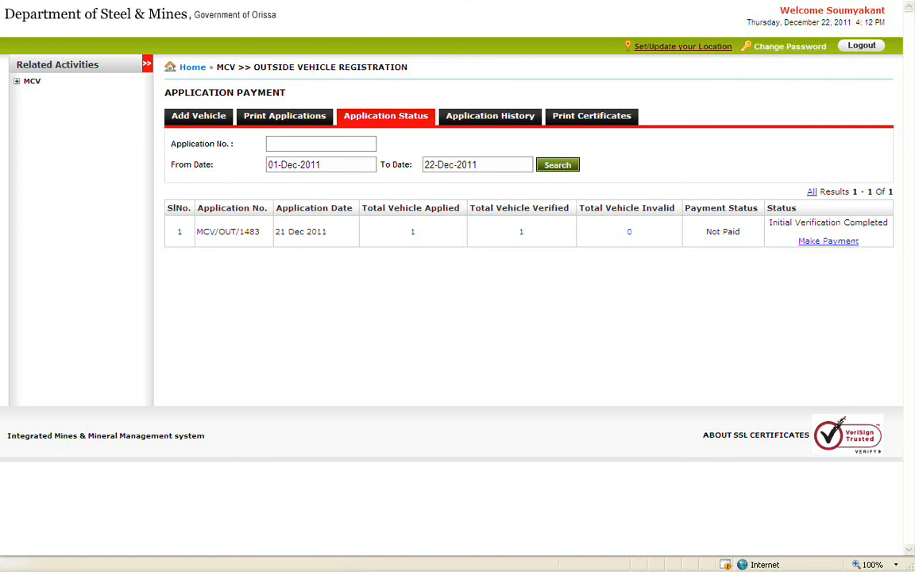
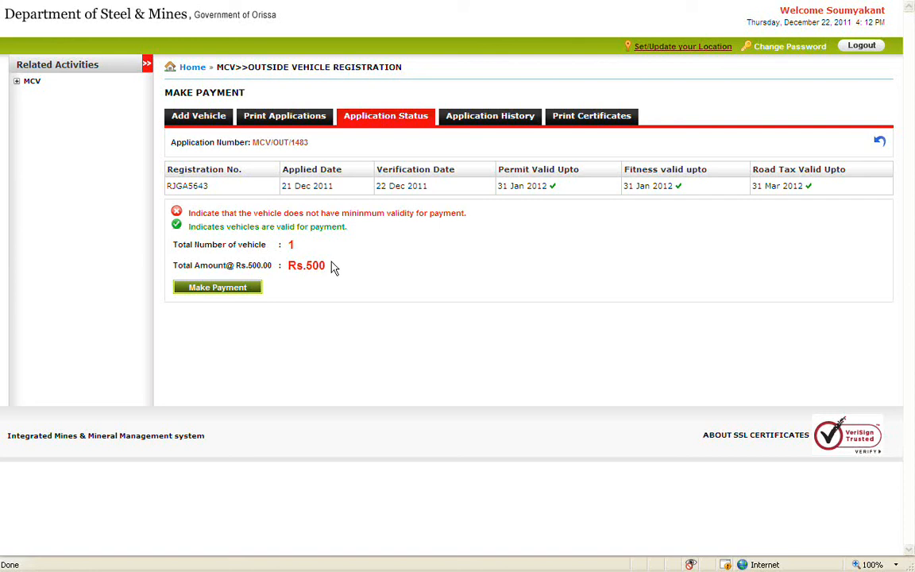
{"action": "left_click", "coordinate": [256, 289]}
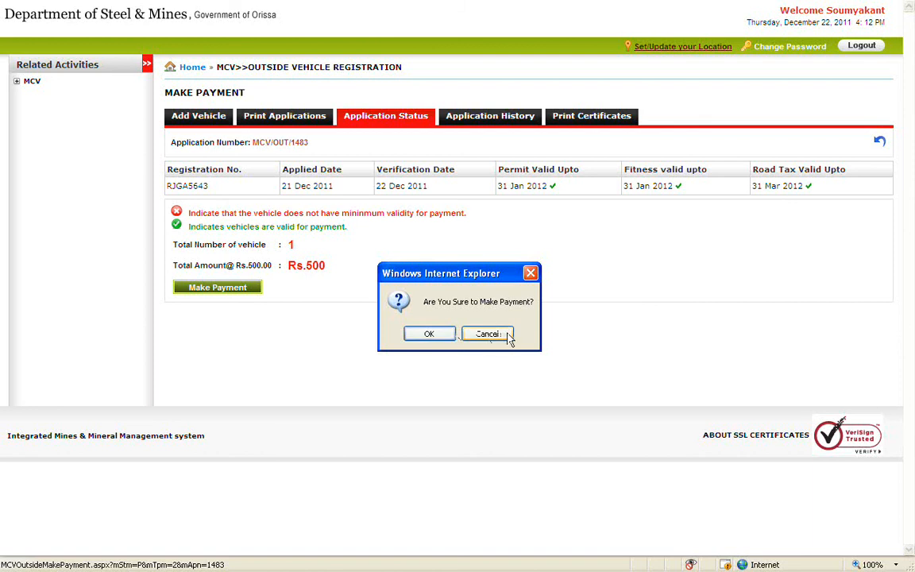
{"action": "left_click", "coordinate": [429, 335]}
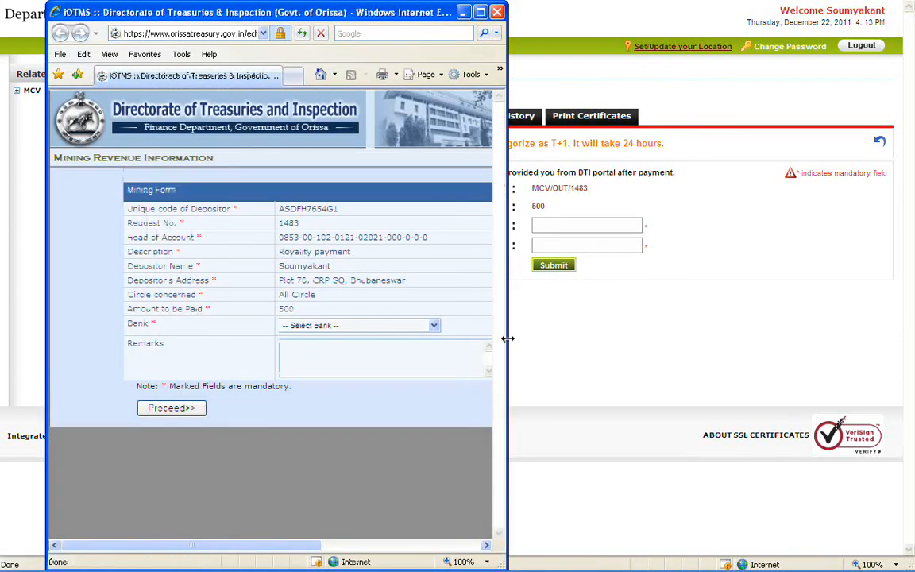
Submit the Rs.500 mining e-challan via State Bank of India with remark 'ok' and proceed to payment.
{"action": "left_click_drag", "start_coordinate": [507, 340], "coordinate": [762, 350]}
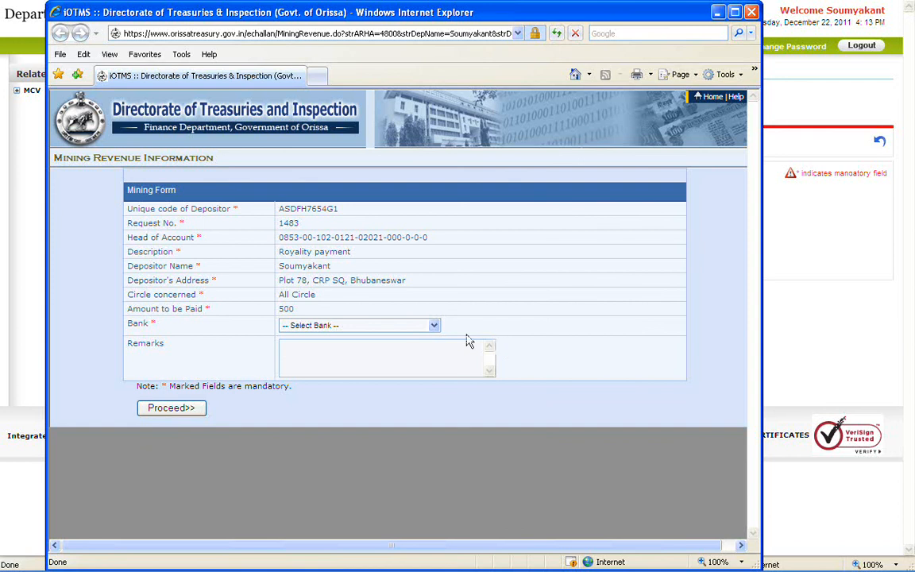
{"action": "left_click", "coordinate": [435, 326]}
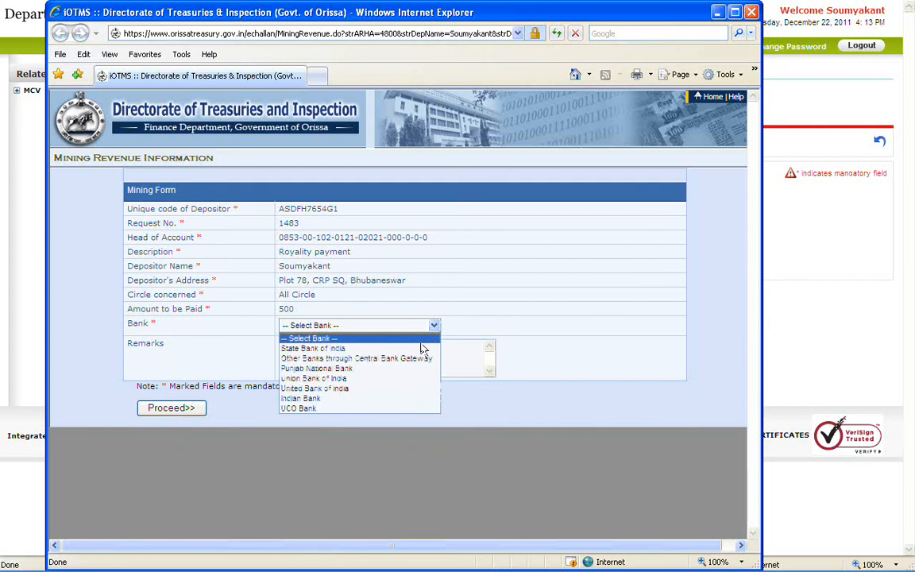
{"action": "left_click", "coordinate": [419, 349]}
{"action": "left_click", "coordinate": [413, 350]}
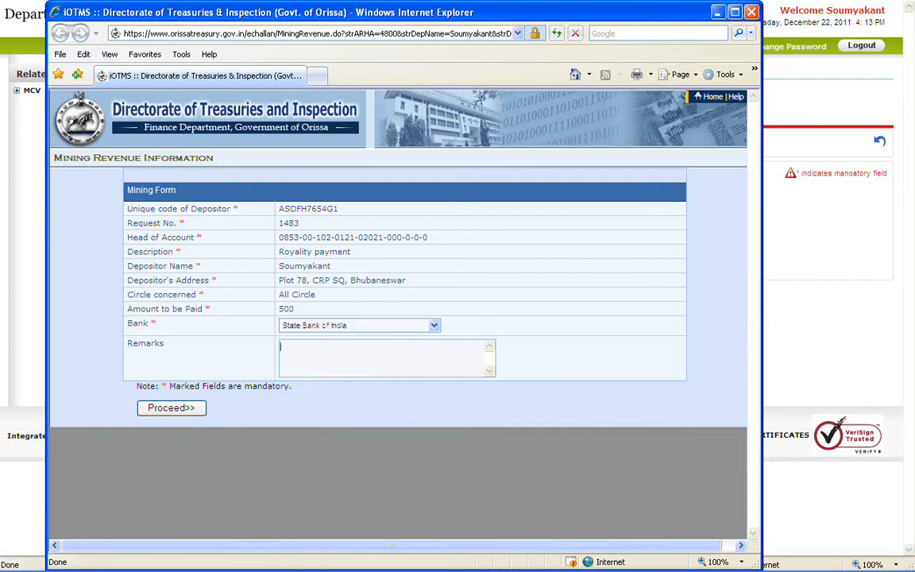
{"action": "type", "text": "ok"}
{"action": "left_click", "coordinate": [202, 408]}
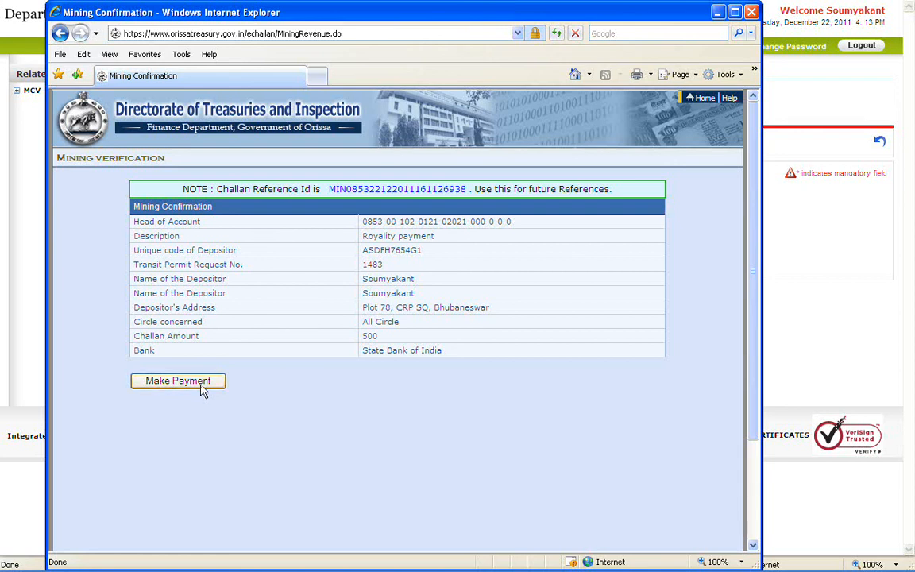
{"action": "left_click", "coordinate": [201, 382]}
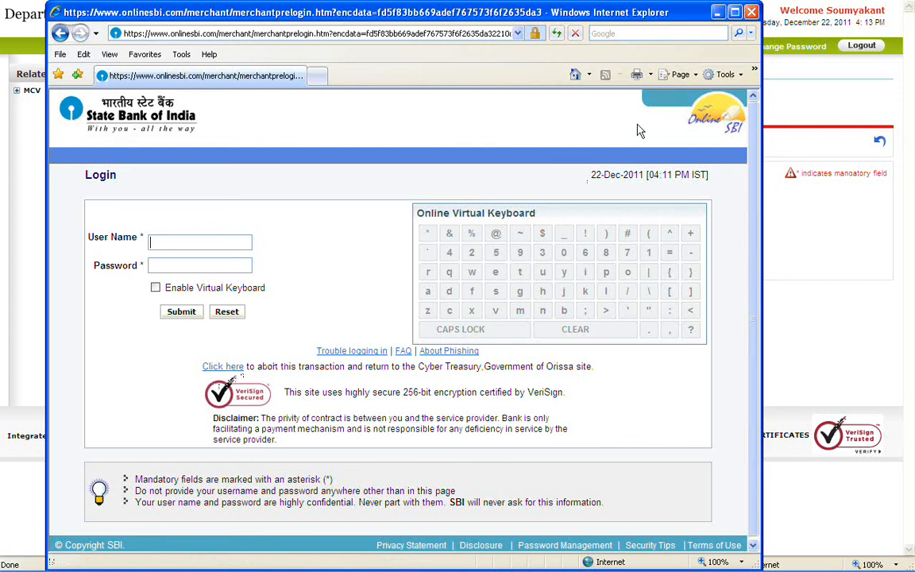
Close the Online SBI login window to get back to i3MS's Payment Confirmation page.
{"action": "left_click", "coordinate": [751, 12]}
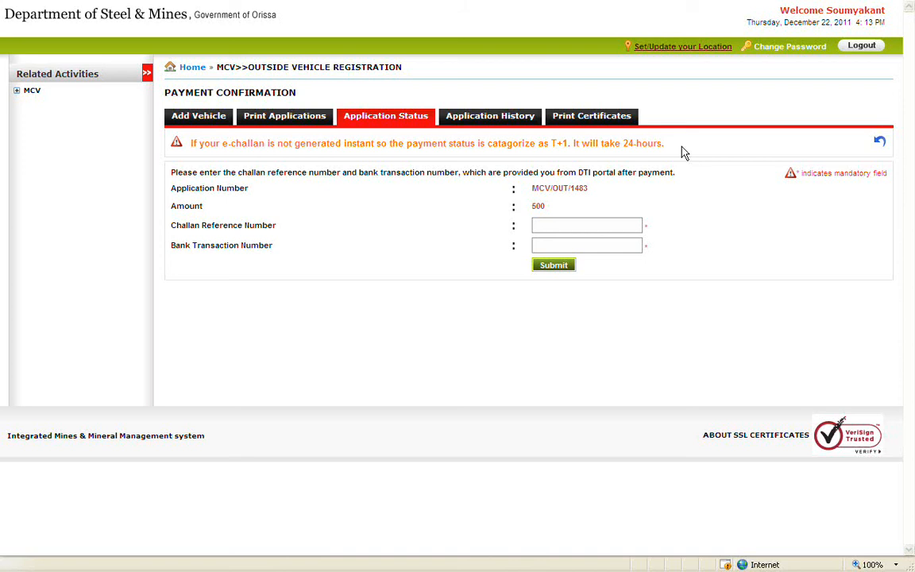
{"action": "left_click", "coordinate": [637, 229]}
{"action": "left_click", "coordinate": [633, 243]}
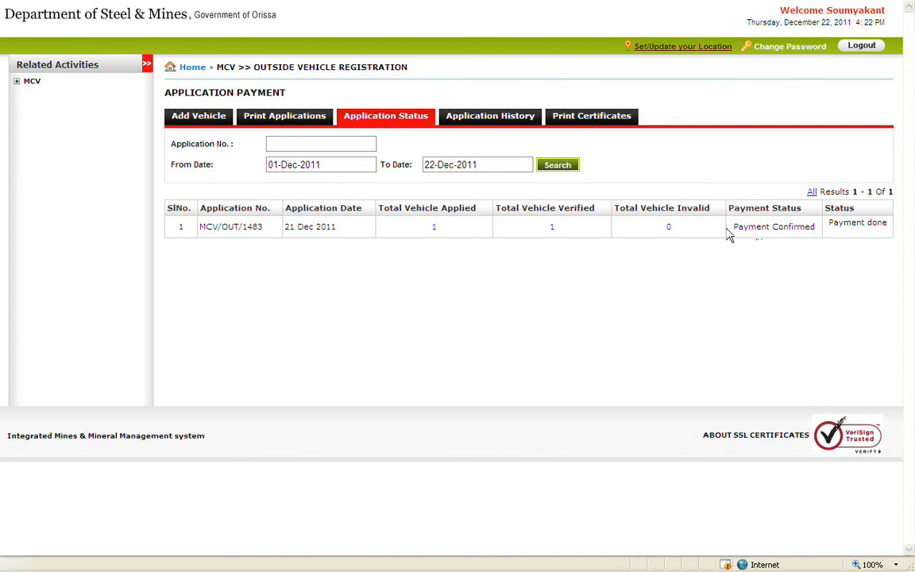
{"action": "left_click", "coordinate": [499, 121]}
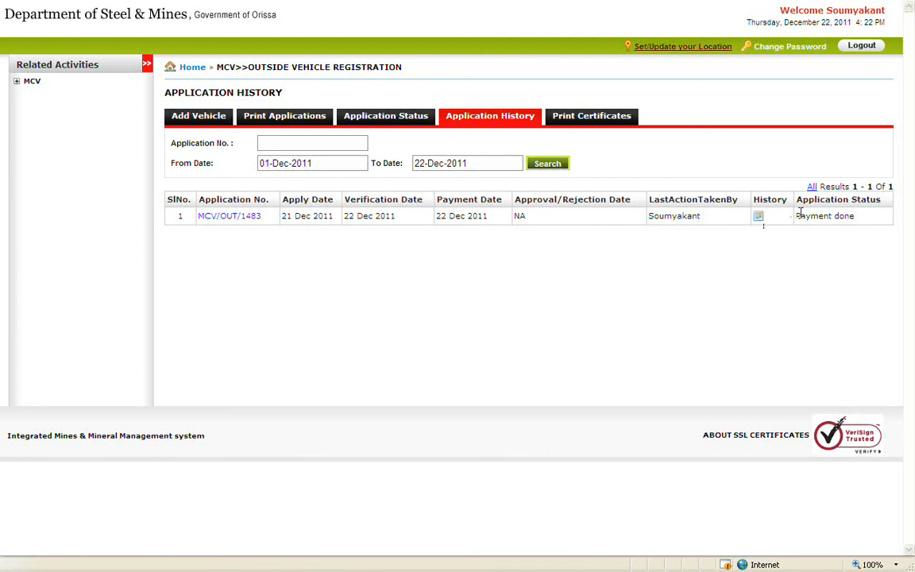
{"action": "left_click", "coordinate": [758, 217]}
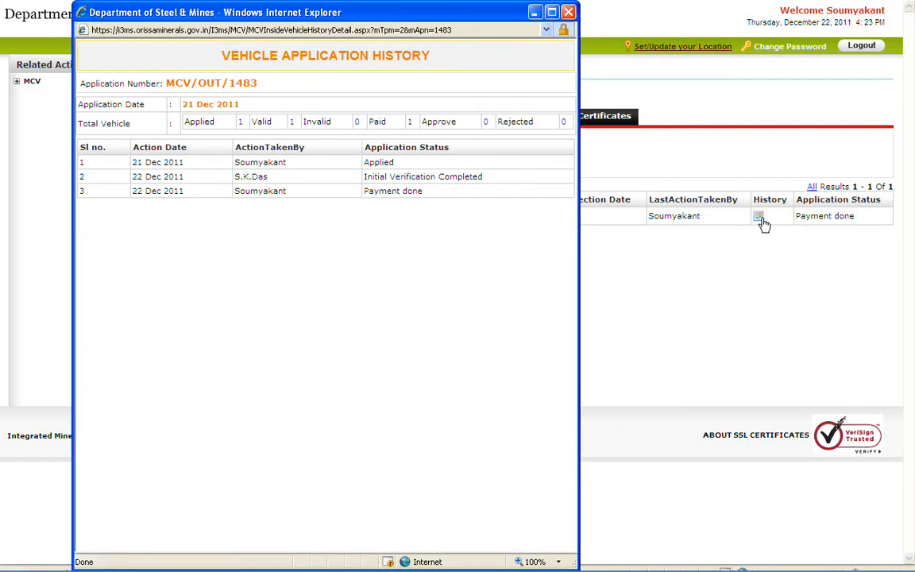
{"action": "left_click", "coordinate": [569, 13]}
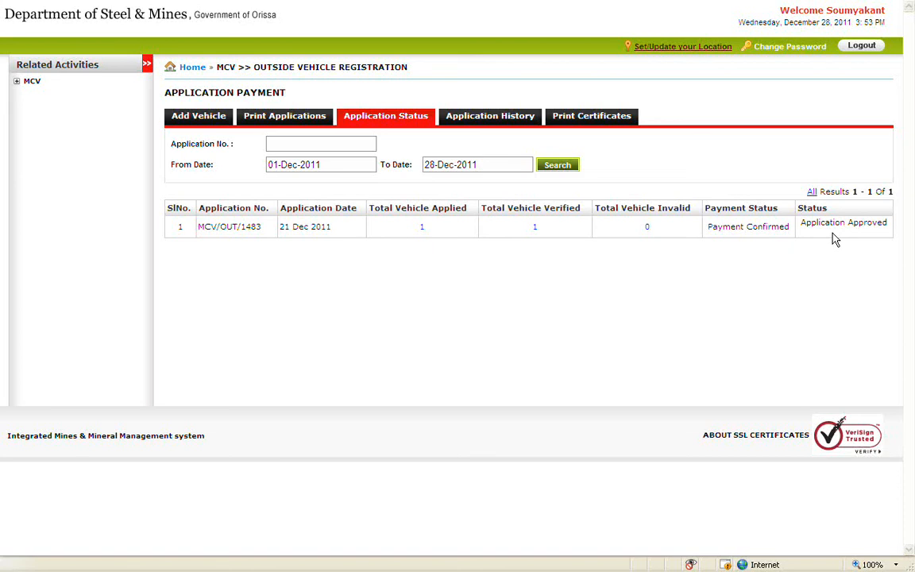
Go to the Print Certificates list, where RJGA5643 appears as Valid.
{"action": "left_click", "coordinate": [600, 122]}
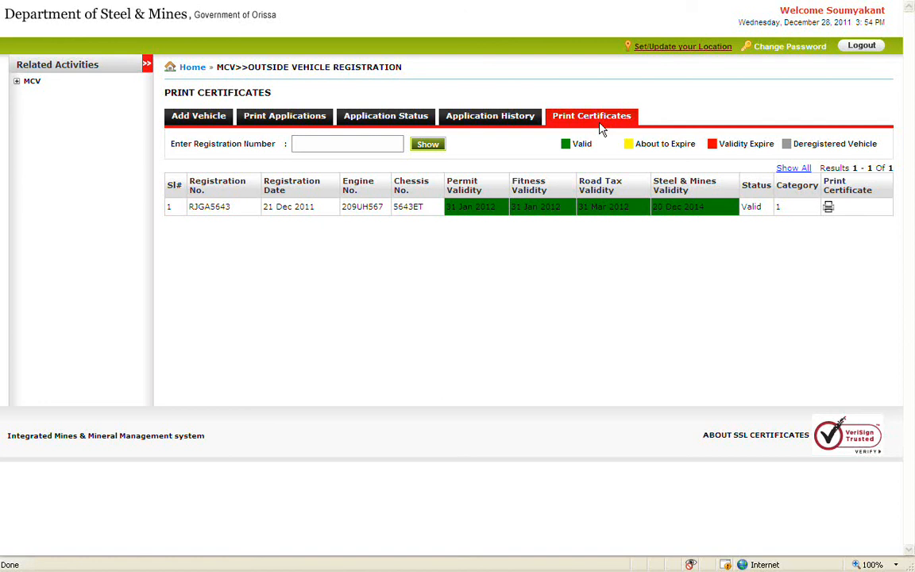
{"action": "left_click", "coordinate": [400, 144]}
{"action": "left_click", "coordinate": [828, 210]}
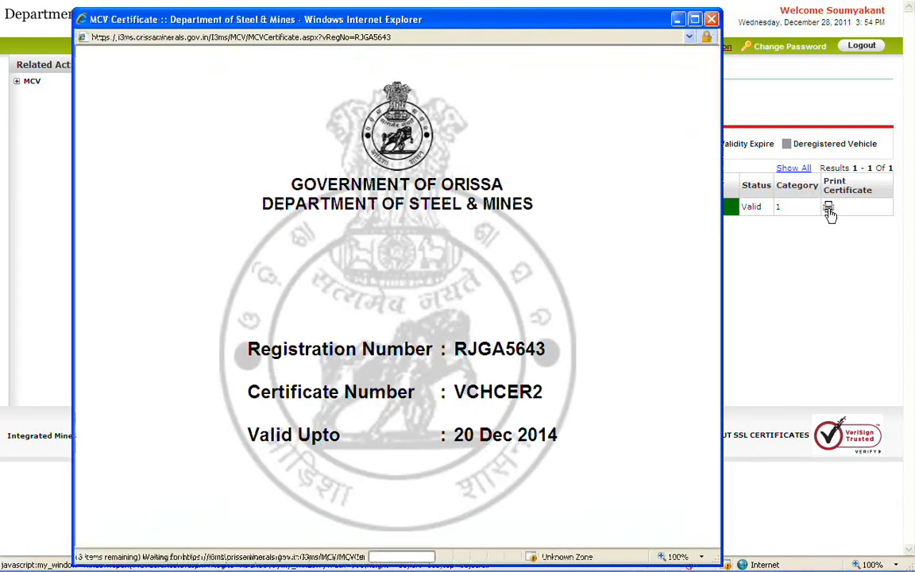